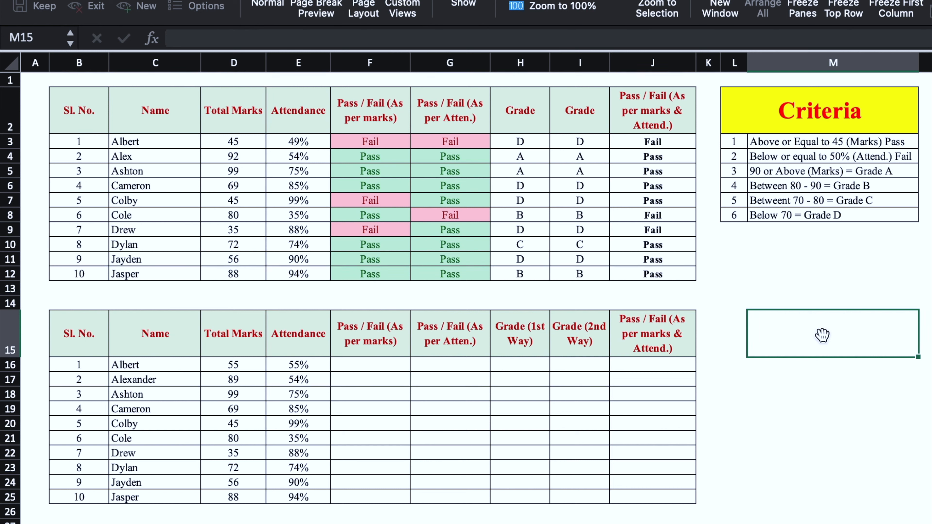
# - Examine the column headings of the completed results table, from Name through the combined marks and attendance result
pyautogui.click(183, 125)
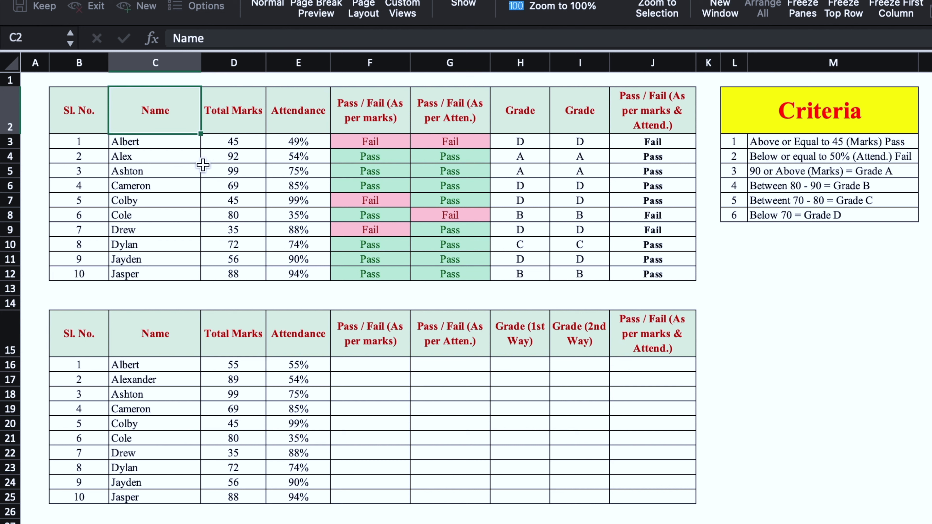
pyautogui.click(251, 117)
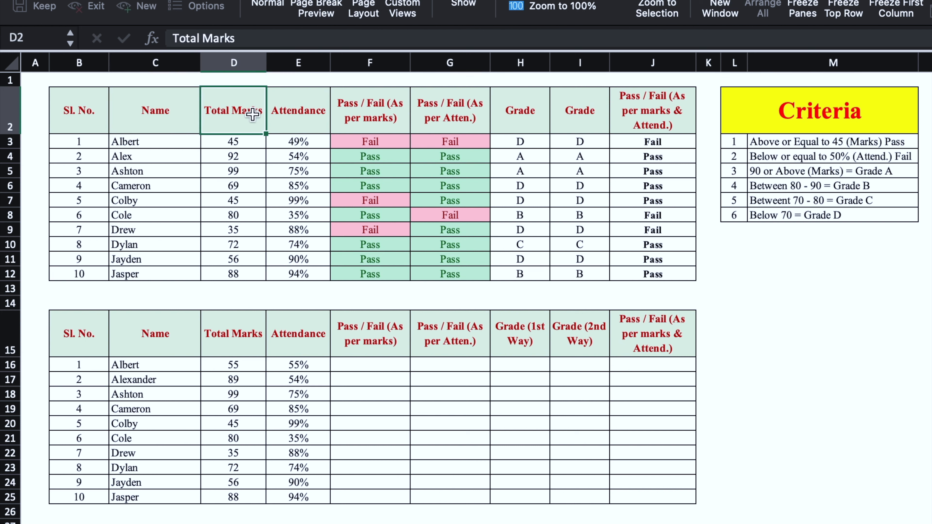
pyautogui.click(294, 117)
pyautogui.click(364, 112)
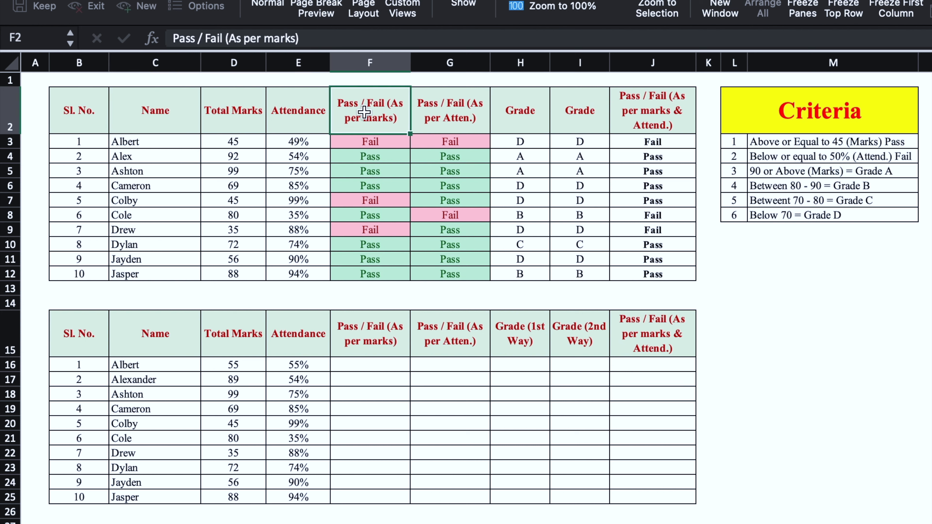
pyautogui.click(442, 120)
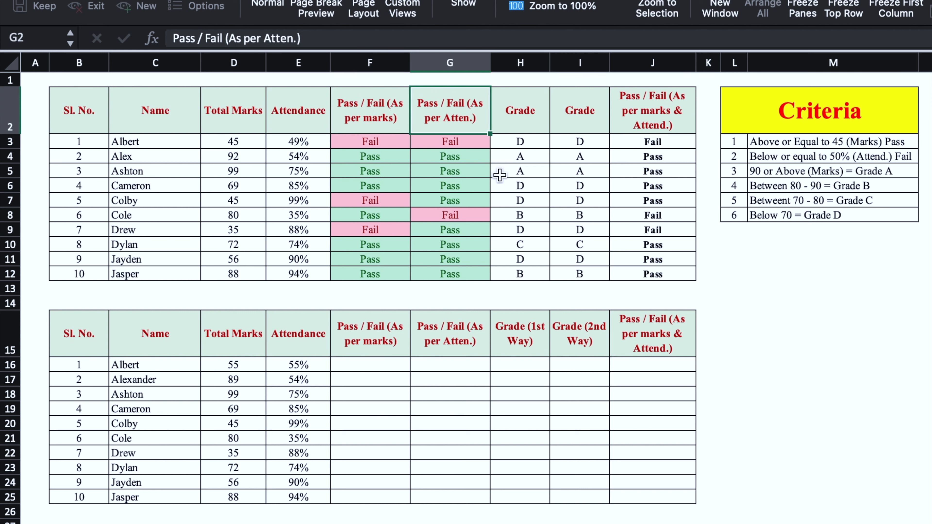
pyautogui.press('Right')
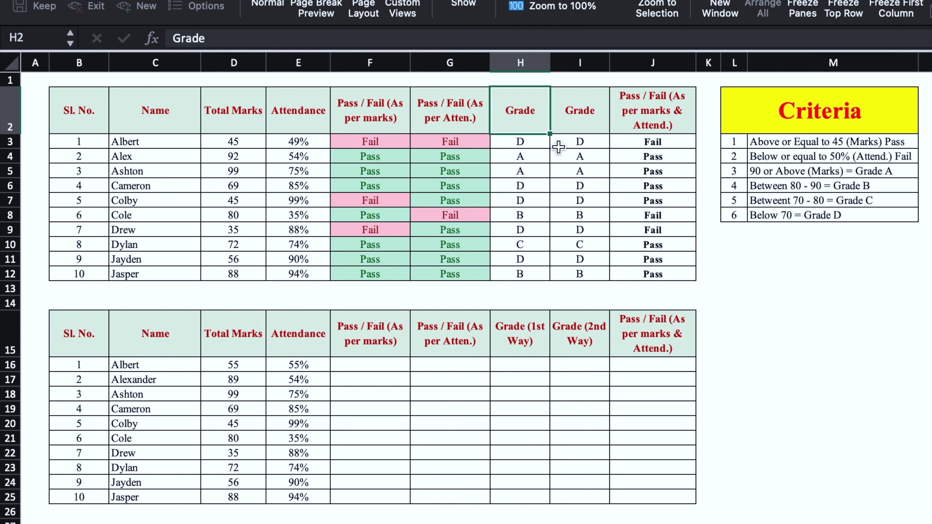
pyautogui.press('Right')
pyautogui.press('Right')
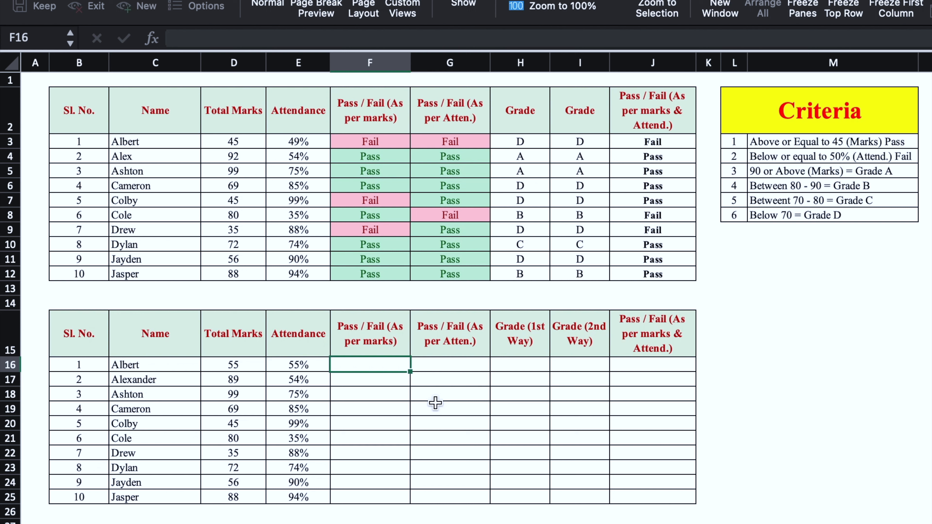
# - Enter =IF(D16>=45,"Pass",IF(D16<45,"Fail")) in F16 and fill it down to F25
pyautogui.write('=')
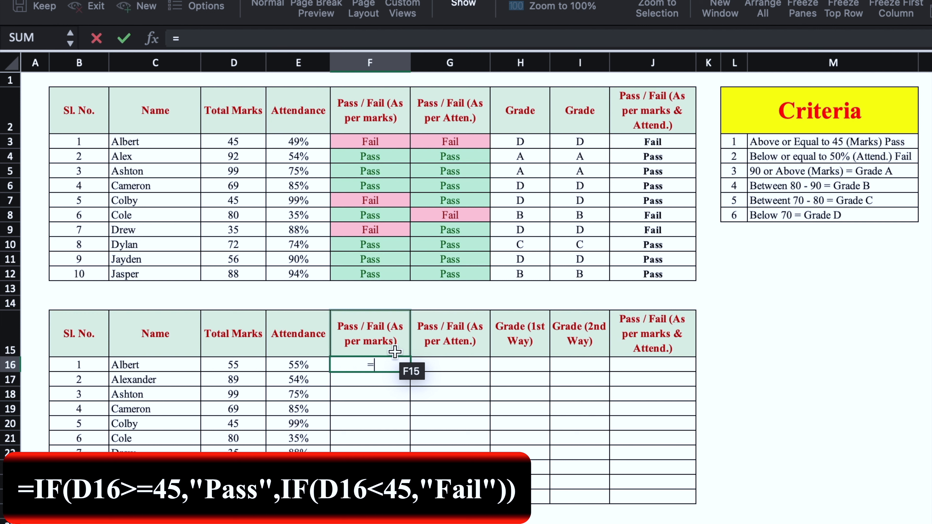
pyautogui.write('if(')
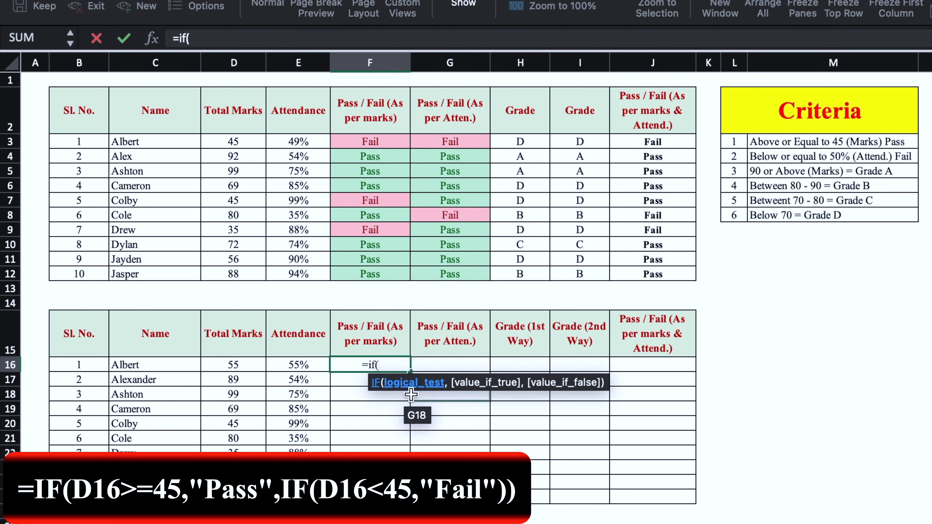
pyautogui.click(260, 365)
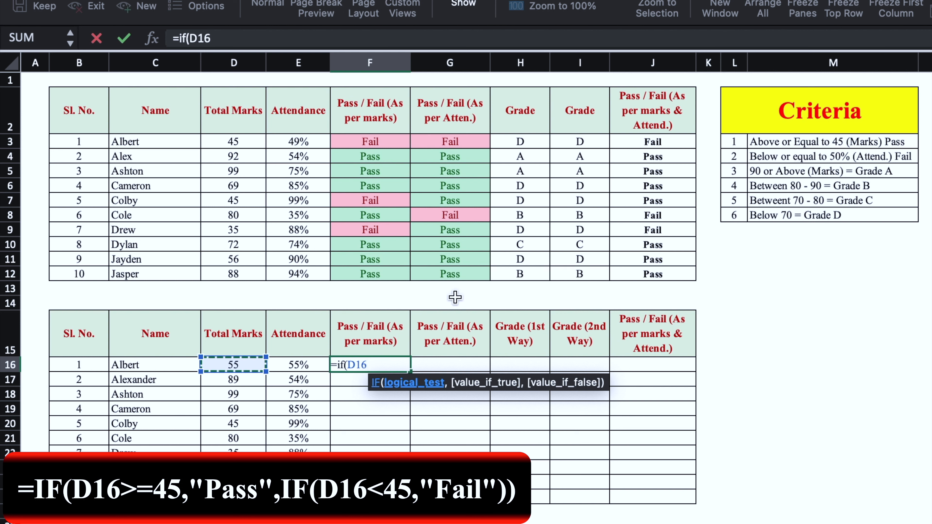
pyautogui.write('>')
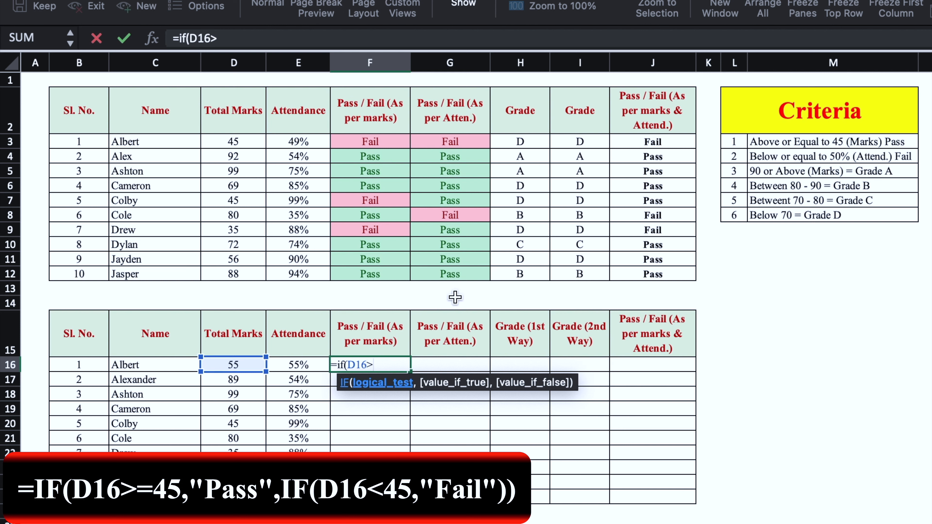
pyautogui.write('=45,"Pass')
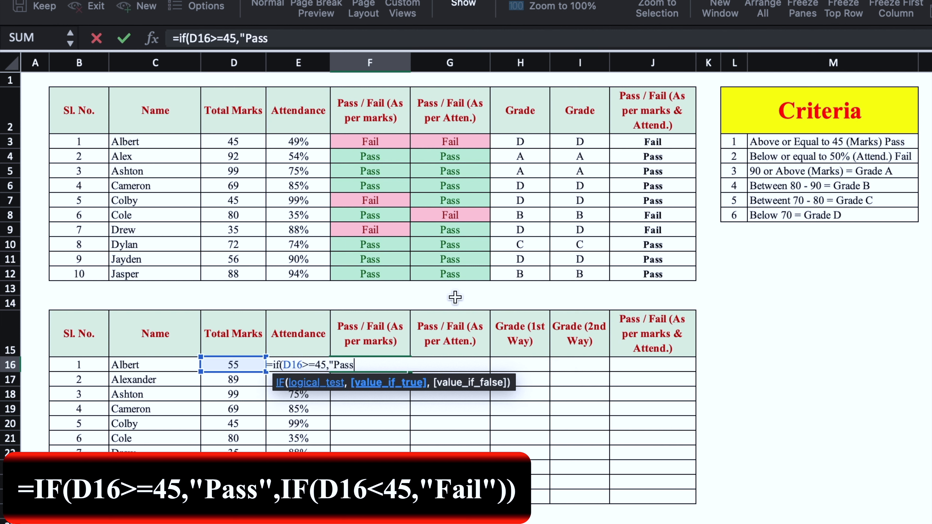
pyautogui.write('",')
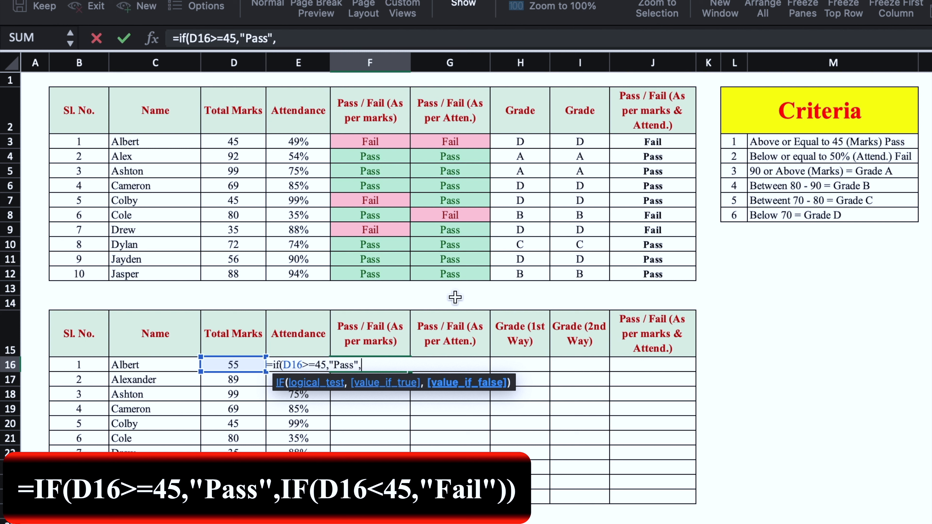
pyautogui.write('if(')
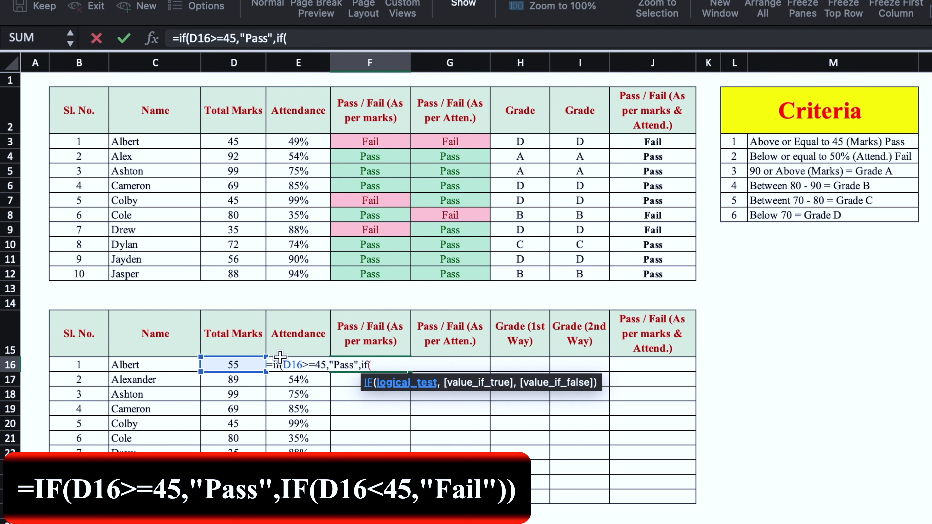
pyautogui.click(241, 365)
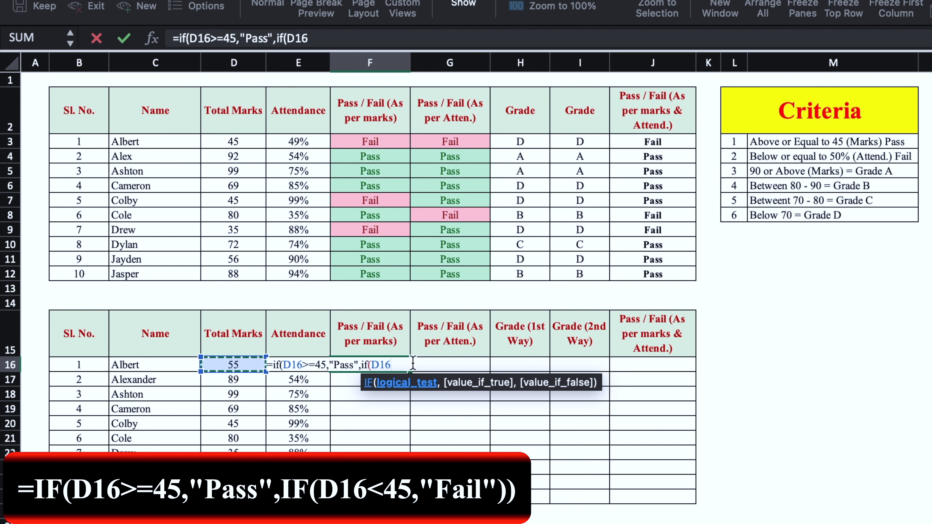
pyautogui.write('<45')
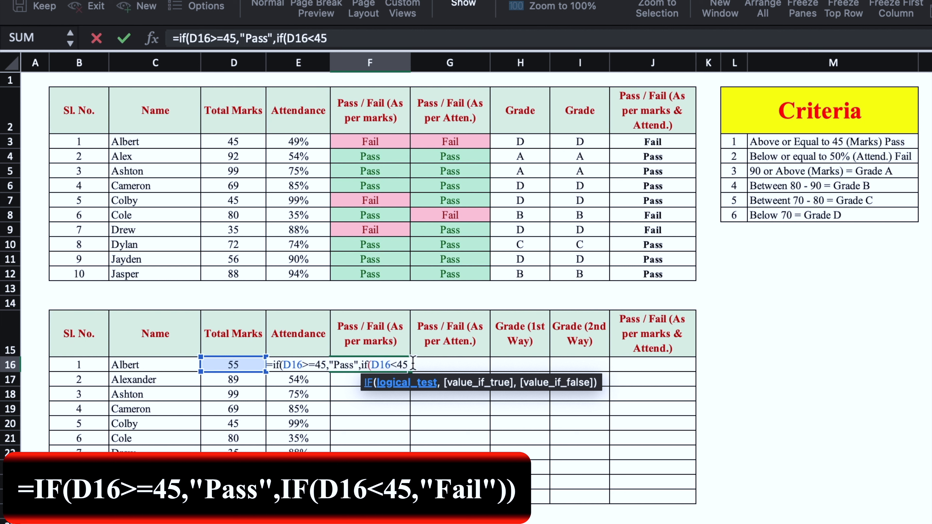
pyautogui.write(',"')
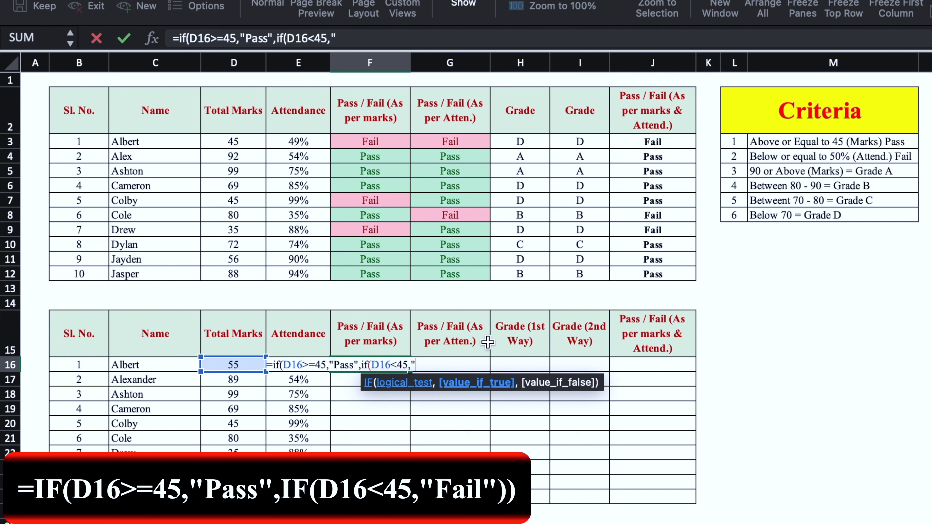
pyautogui.write('Fail")')
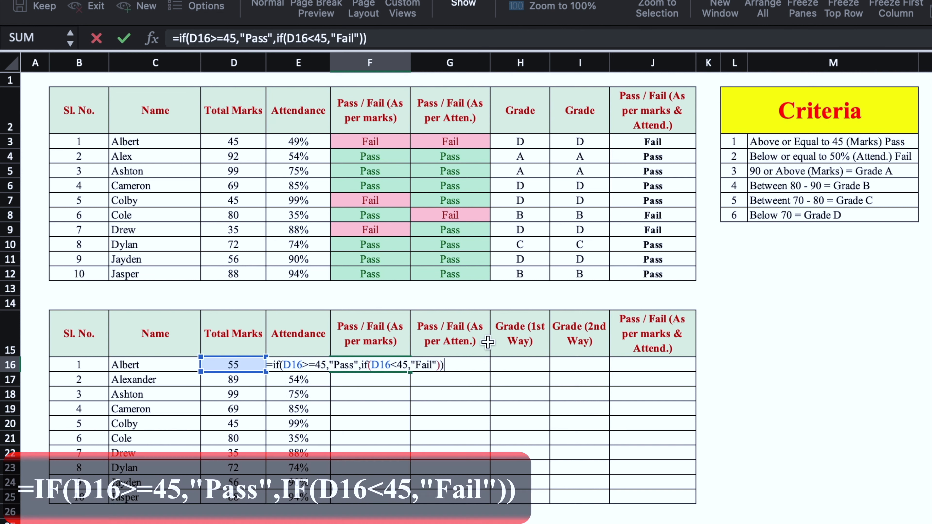
pyautogui.click(397, 365)
pyautogui.moveTo(410, 372); pyautogui.dragTo(410, 498)
# - Set the first student's total marks in D16 to 43 to test the marks-based formula
pyautogui.click(243, 366)
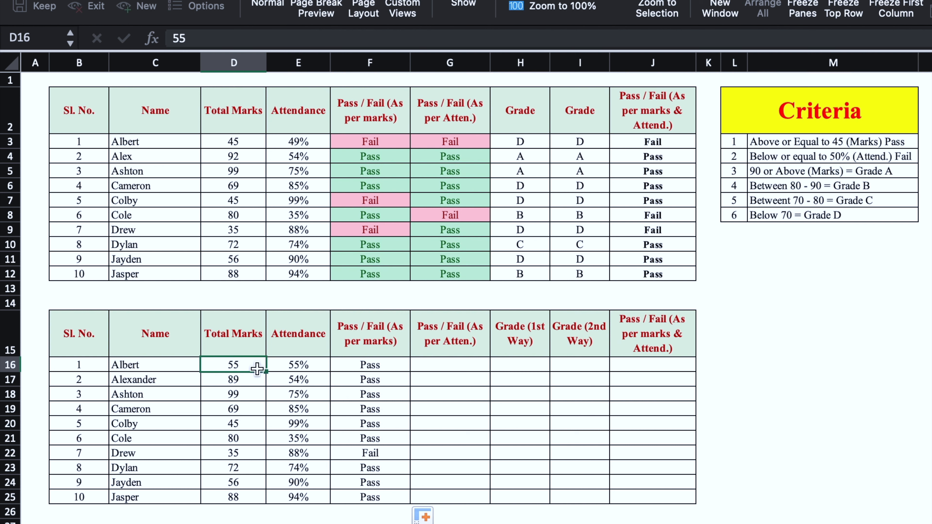
pyautogui.write('43')
pyautogui.click(259, 392)
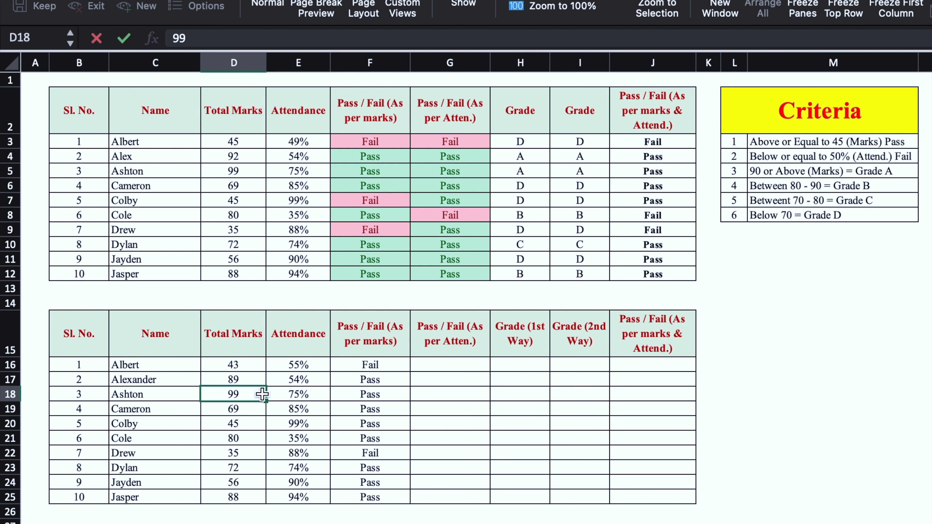
# - Enter =IF(E16>=50%,"Pass",IF(E16<50%,"Fail")) in G16 and fill it down to G25
pyautogui.click(455, 367)
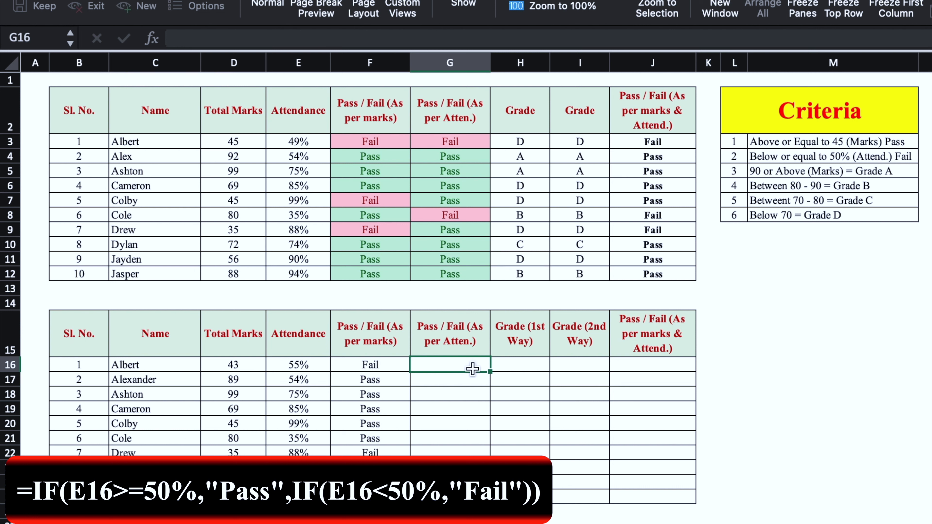
pyautogui.write('=if(')
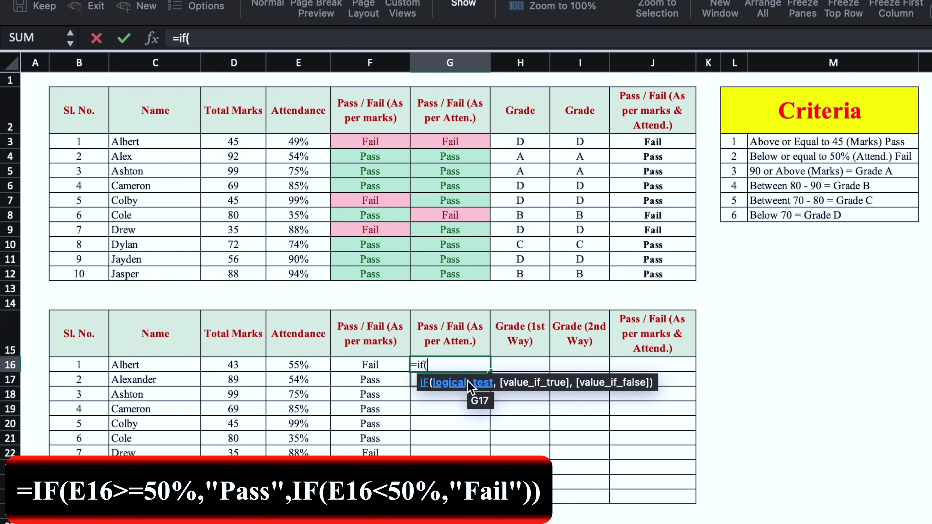
pyautogui.click(312, 366)
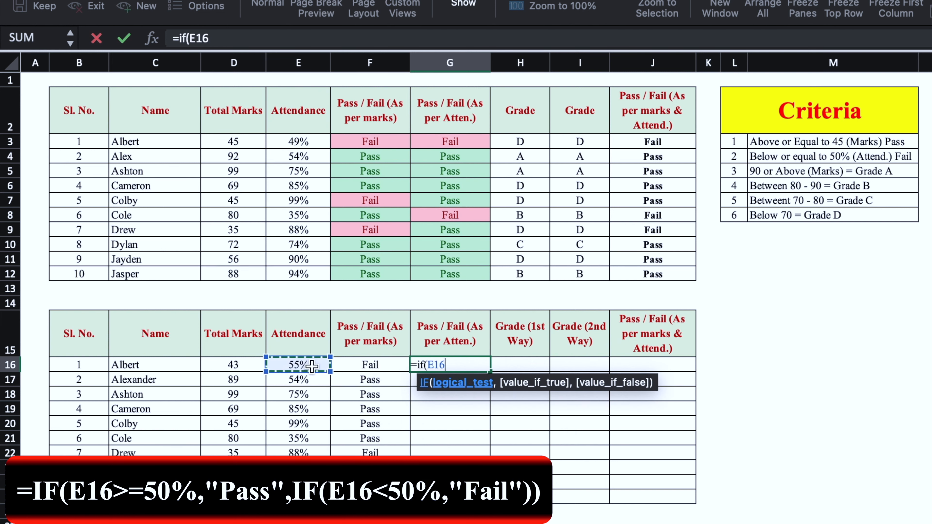
pyautogui.write('>=50%,')
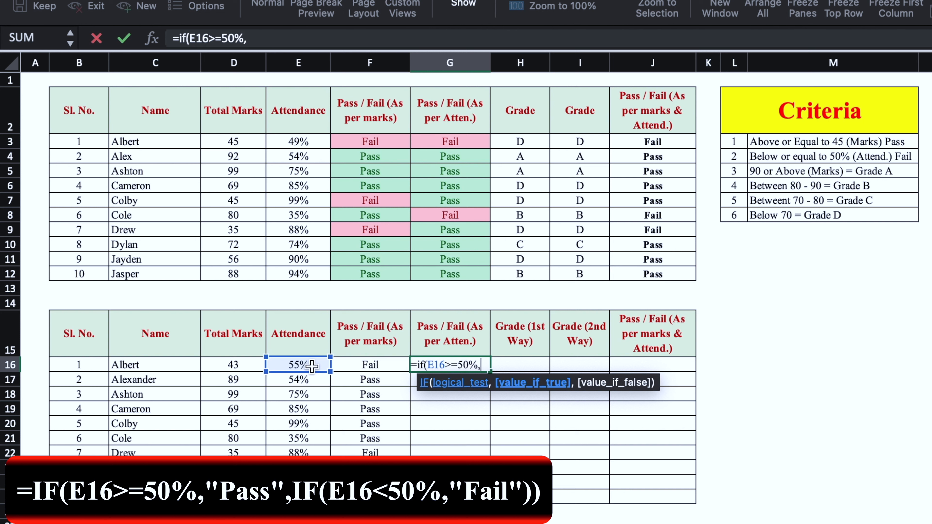
pyautogui.write('"P')
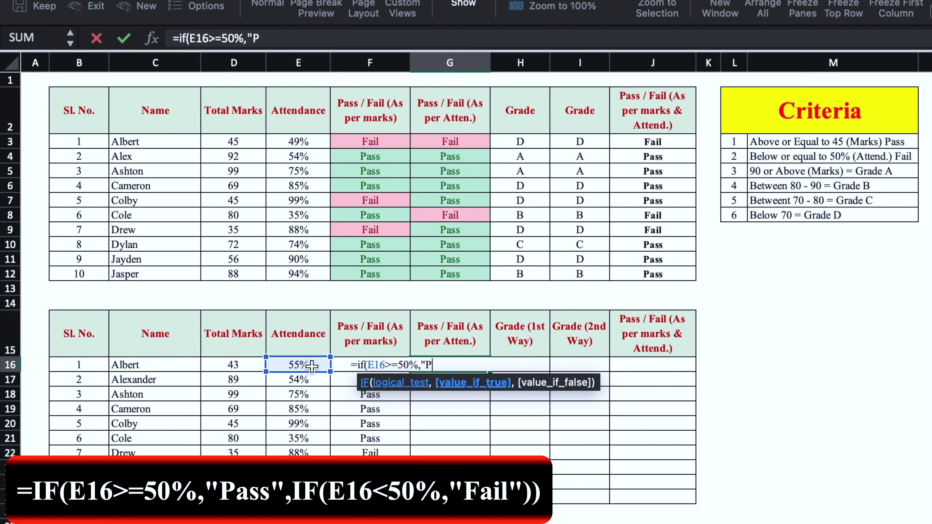
pyautogui.write('ass",if')
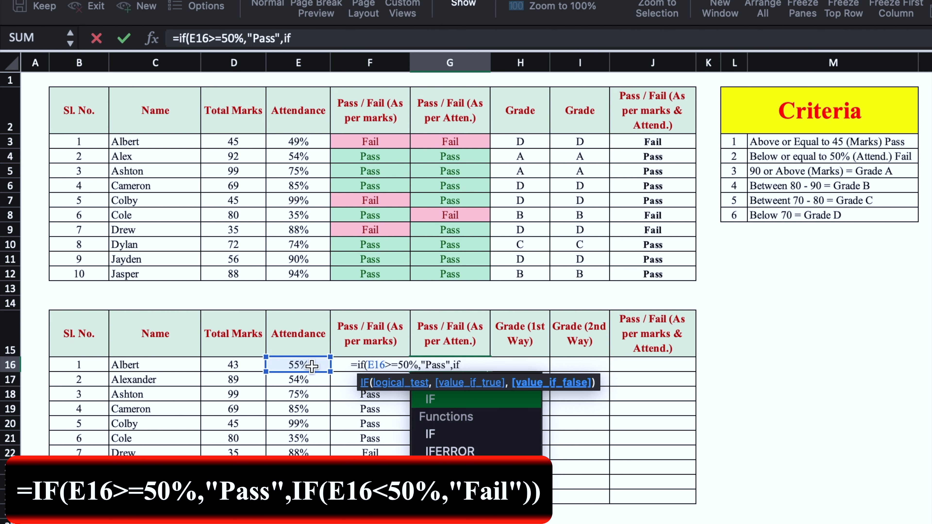
pyautogui.write('(')
pyautogui.click(293, 365)
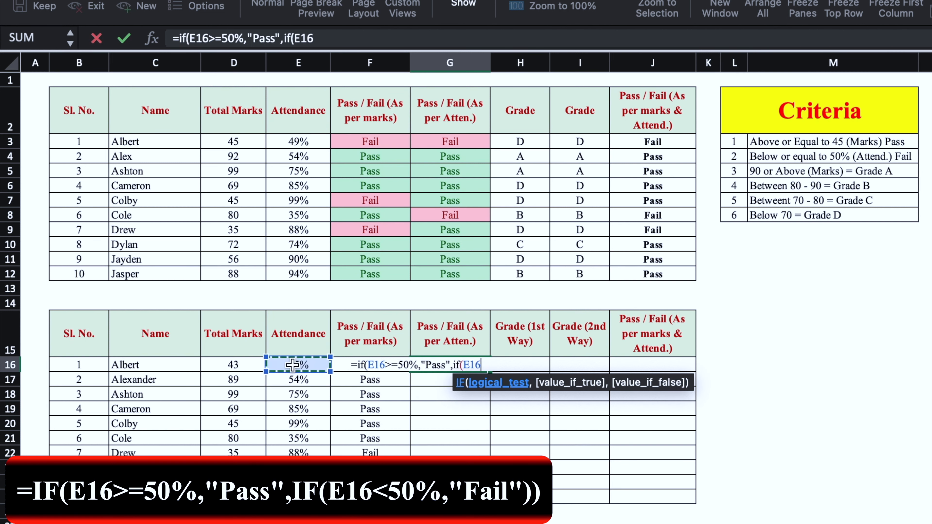
pyautogui.write('<50%')
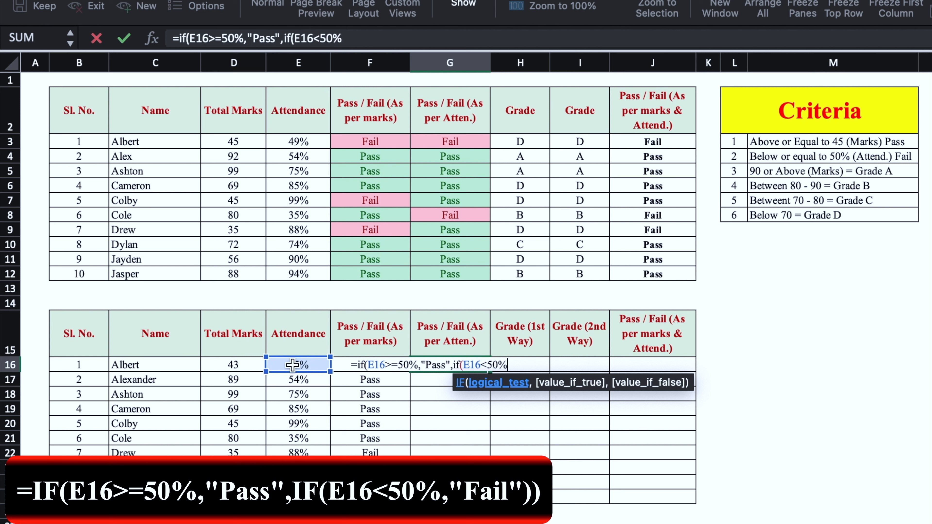
pyautogui.write(',"')
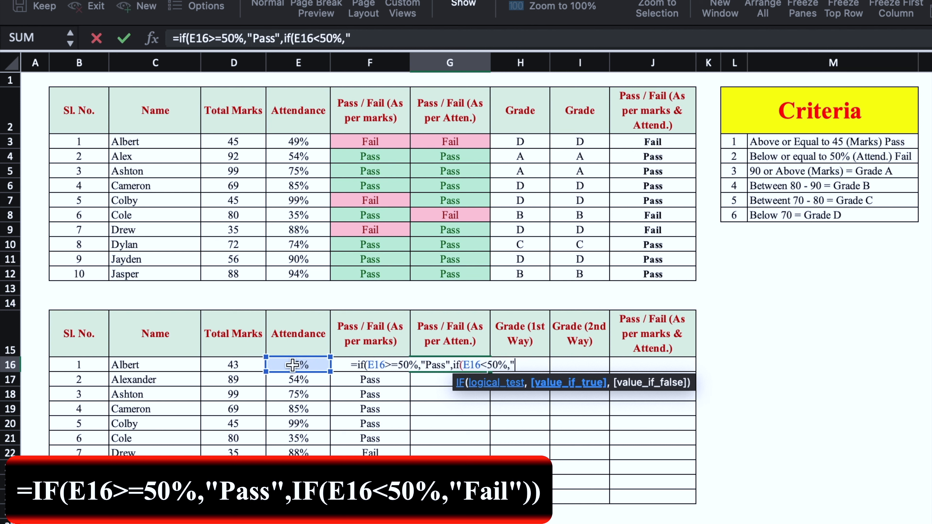
pyautogui.write('Fail"))')
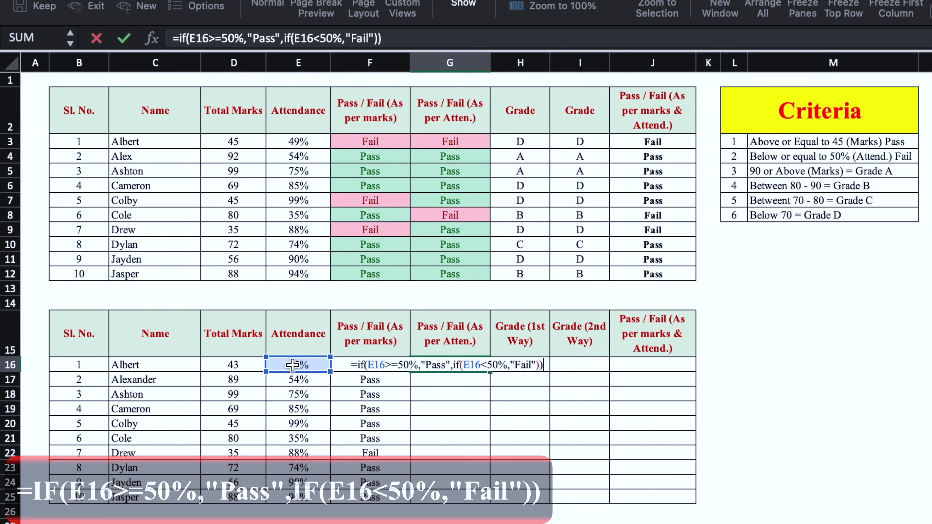
pyautogui.hotkey('ctrl', 'Return')
pyautogui.moveTo(493, 373); pyautogui.dragTo(491, 500)
# - Set the first student's attendance in E16 to 45% to test the attendance-based formula
pyautogui.click(371, 380)
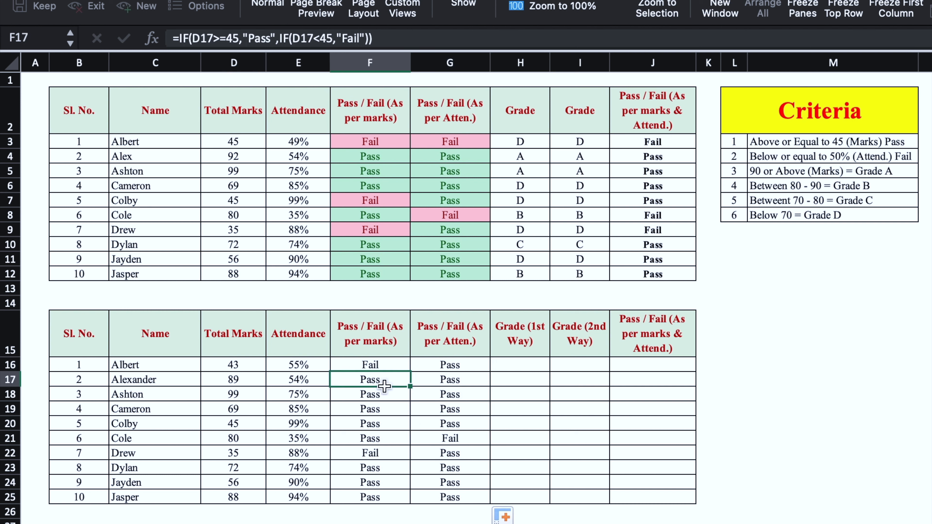
pyautogui.click(309, 365)
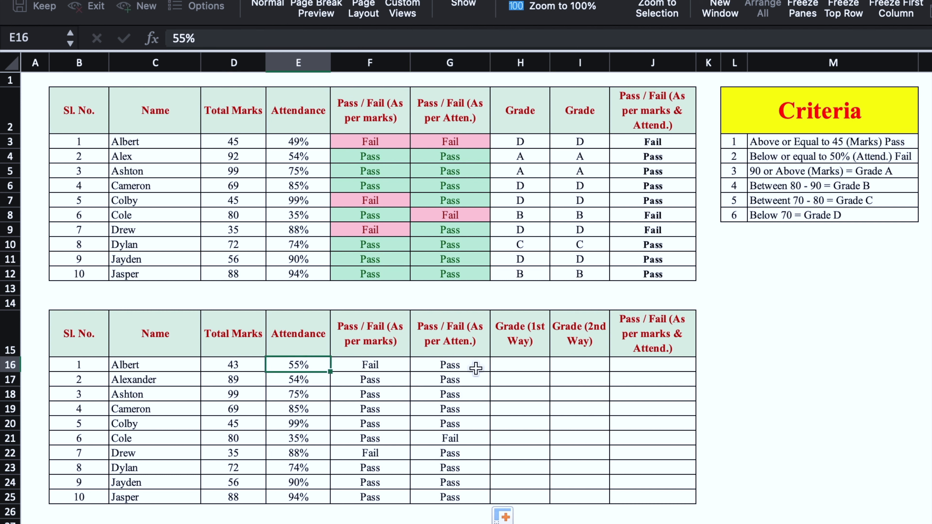
pyautogui.write('45')
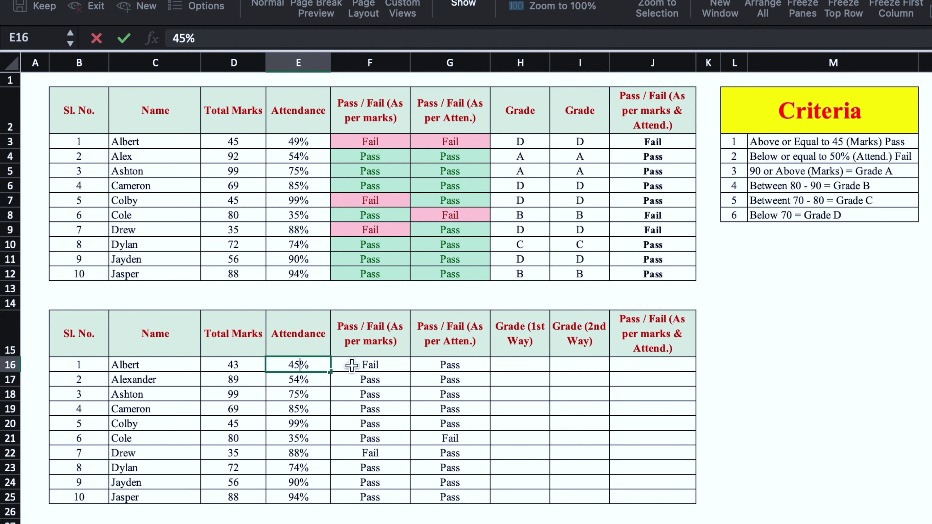
pyautogui.press('Return')
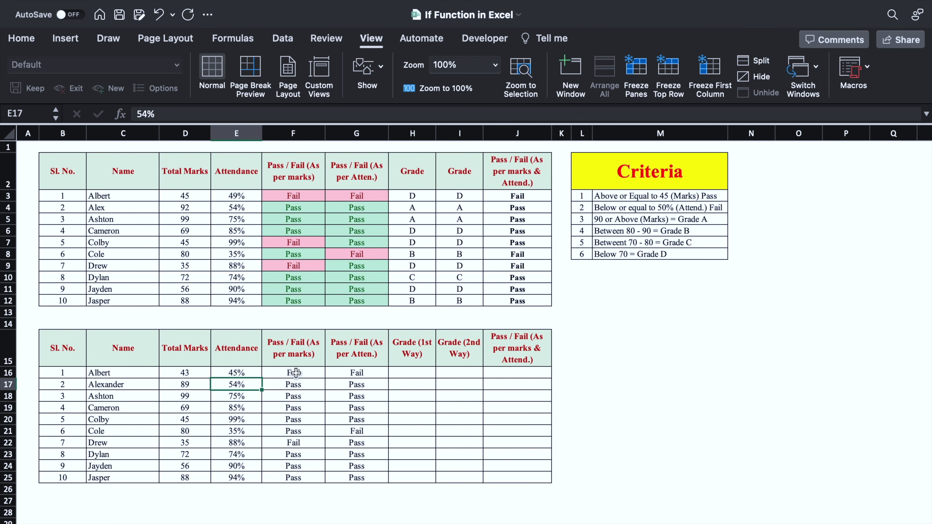
# - Add a conditional formatting rule to F16:G25 that gives cells equal to "Pass" a green fill with dark green text
pyautogui.moveTo(296, 374); pyautogui.dragTo(361, 475)
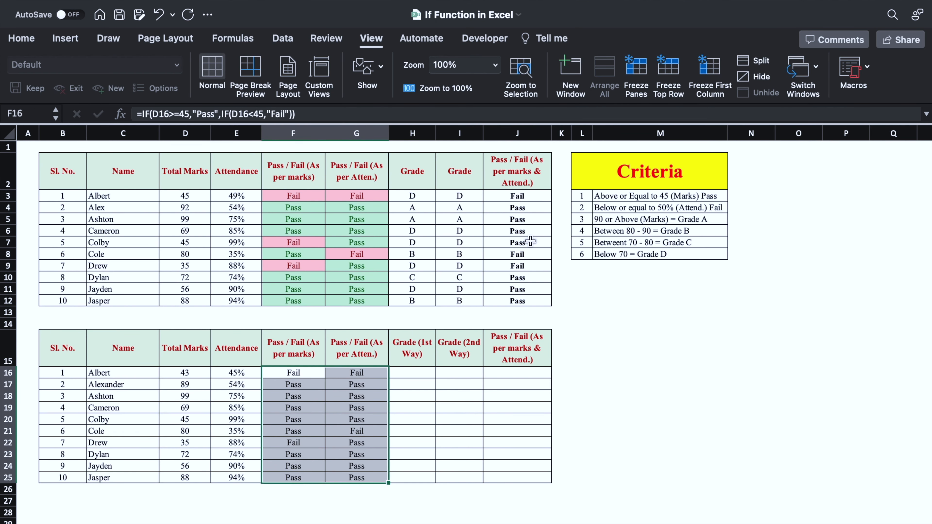
pyautogui.click(604, 66)
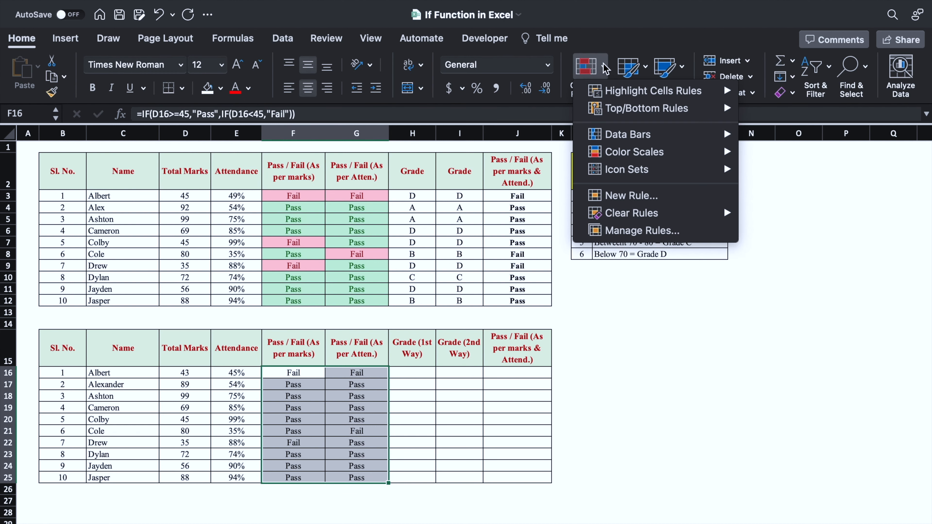
pyautogui.moveTo(664, 91)
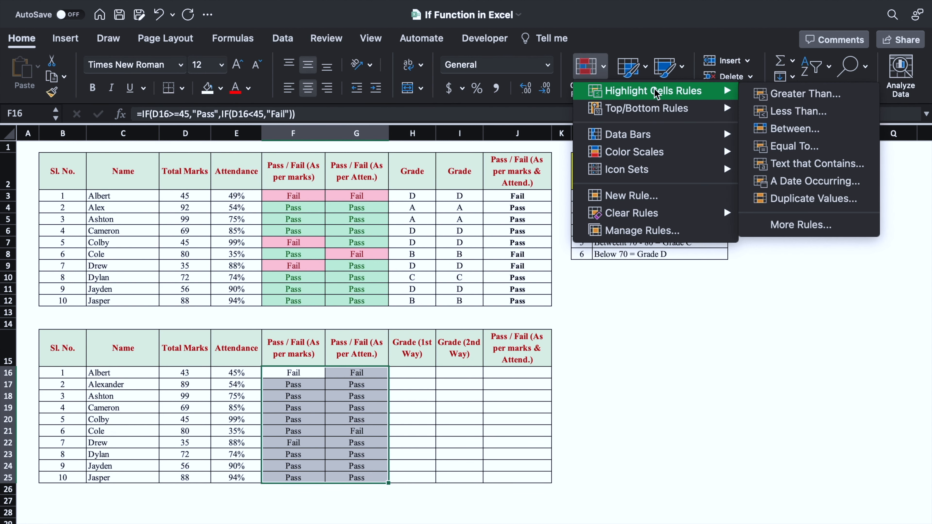
pyautogui.click(793, 146)
pyautogui.click(561, 203)
pyautogui.write('Pass')
pyautogui.click(458, 227)
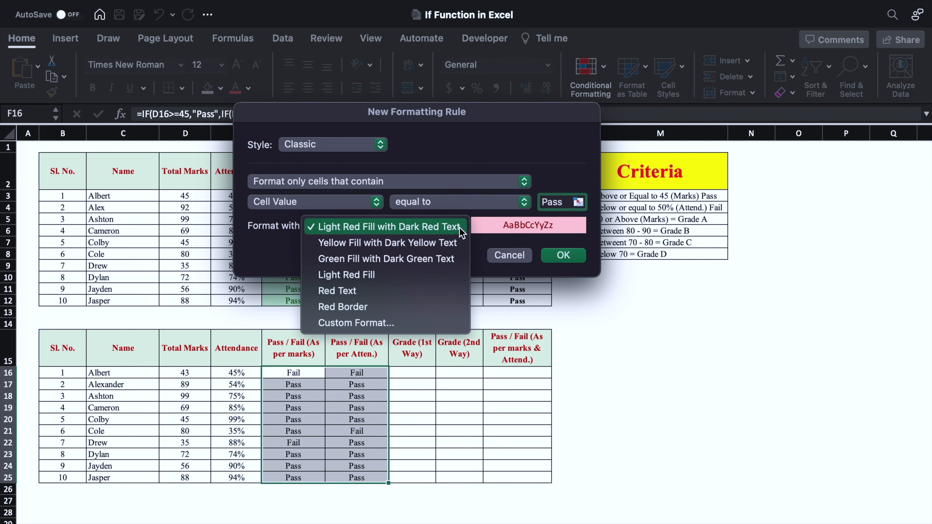
pyautogui.click(455, 259)
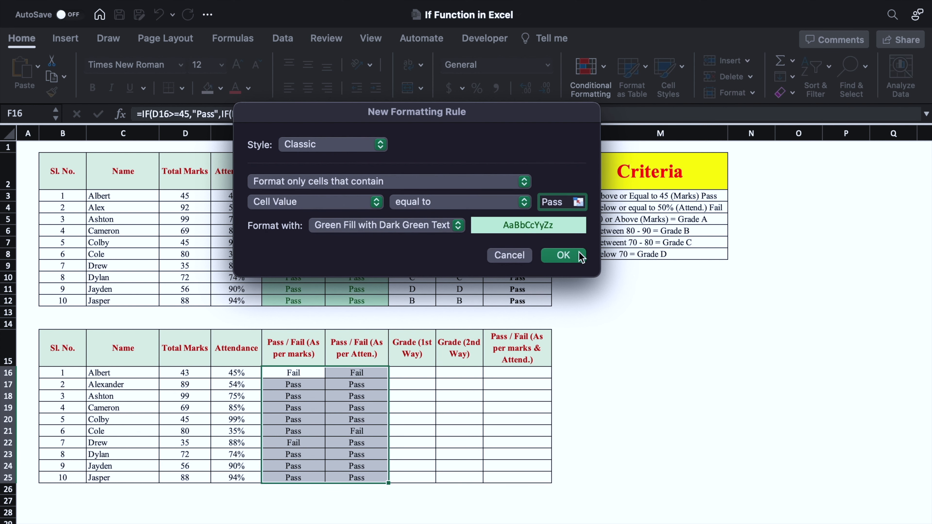
pyautogui.click(563, 256)
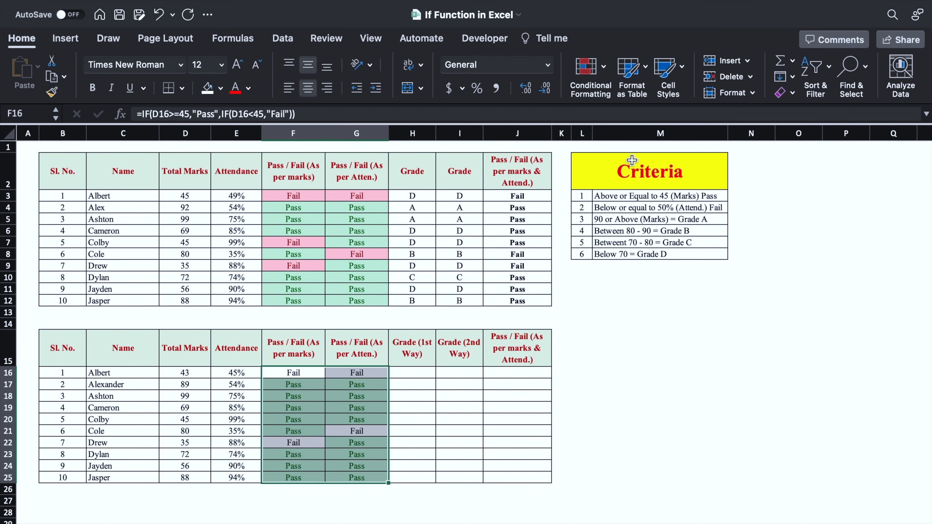
# - Add a conditional formatting rule to F16:G25 that gives cells equal to "Fail" a light red fill with dark red text
pyautogui.click(604, 68)
pyautogui.moveTo(661, 90)
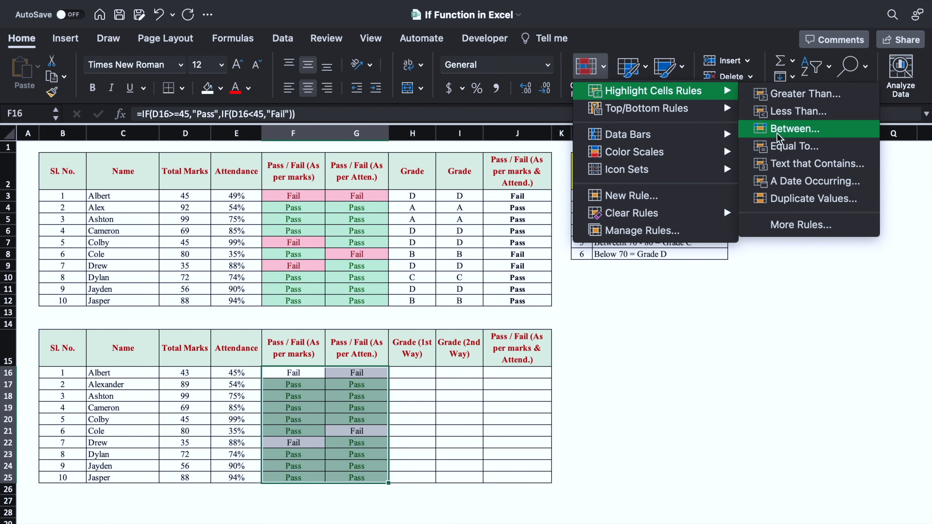
pyautogui.click(771, 144)
pyautogui.write('Fail')
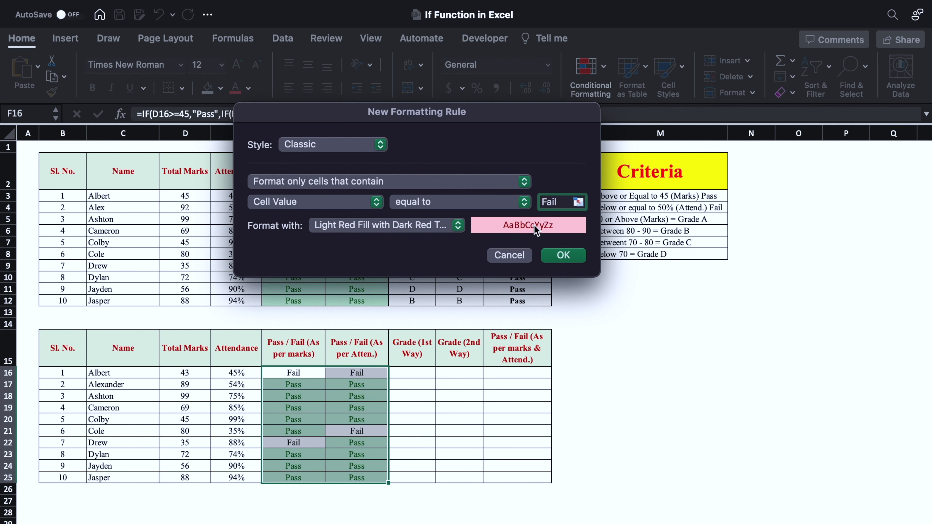
pyautogui.click(564, 256)
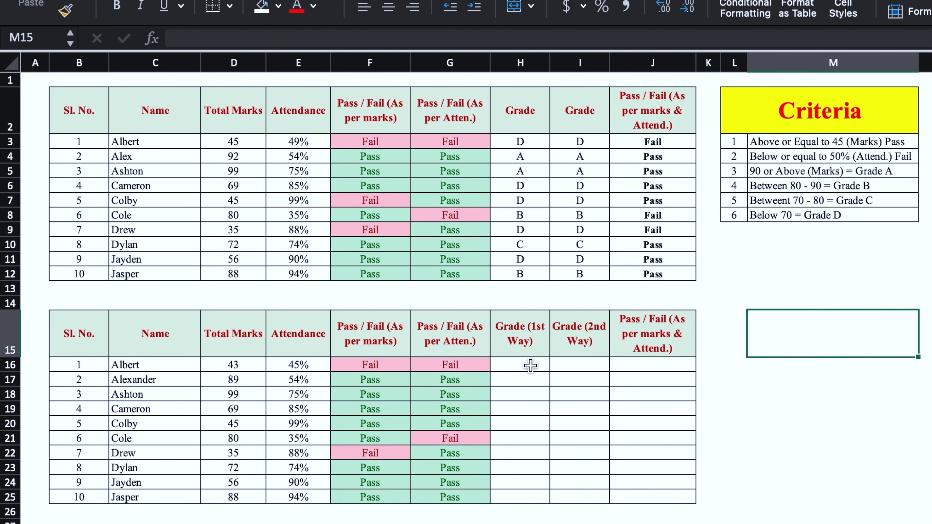
pyautogui.click(742, 397)
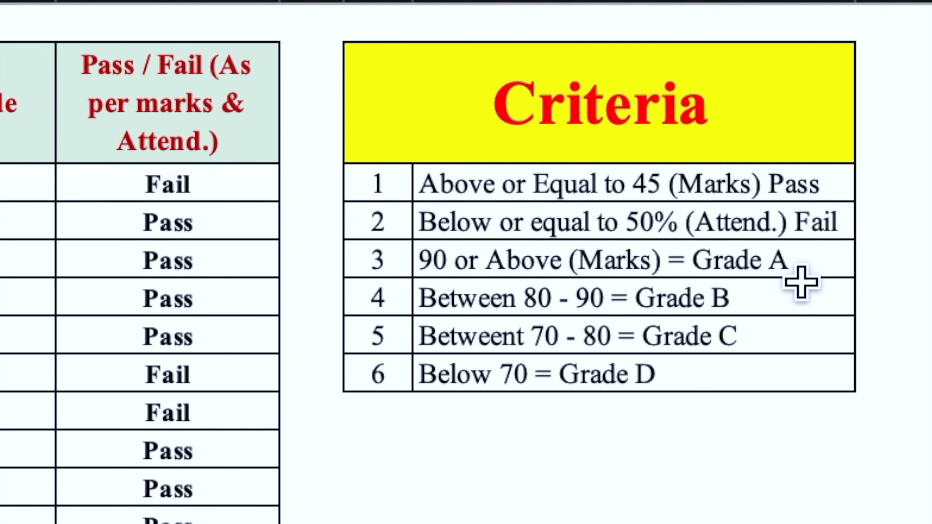
# - Review the marks ranges for grades A, B, C and D in the Criteria table
pyautogui.click(804, 263)
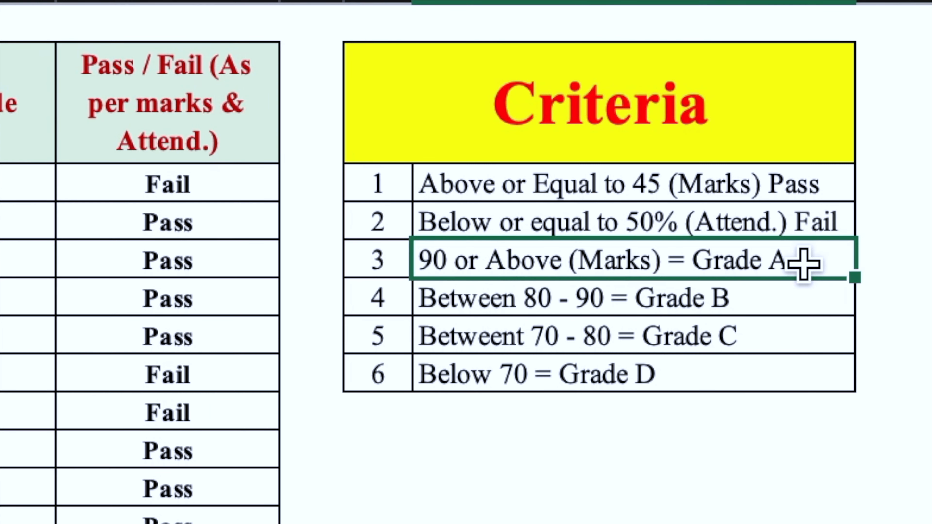
pyautogui.click(785, 304)
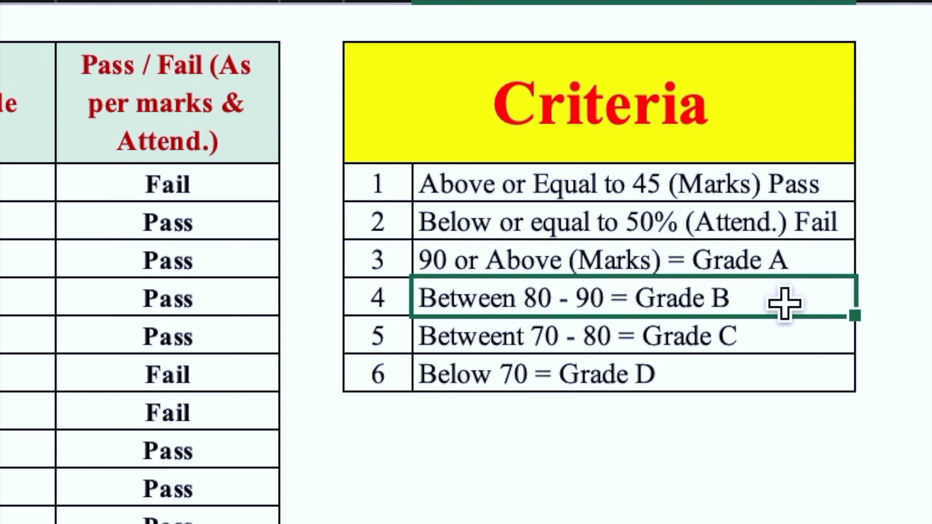
pyautogui.click(794, 339)
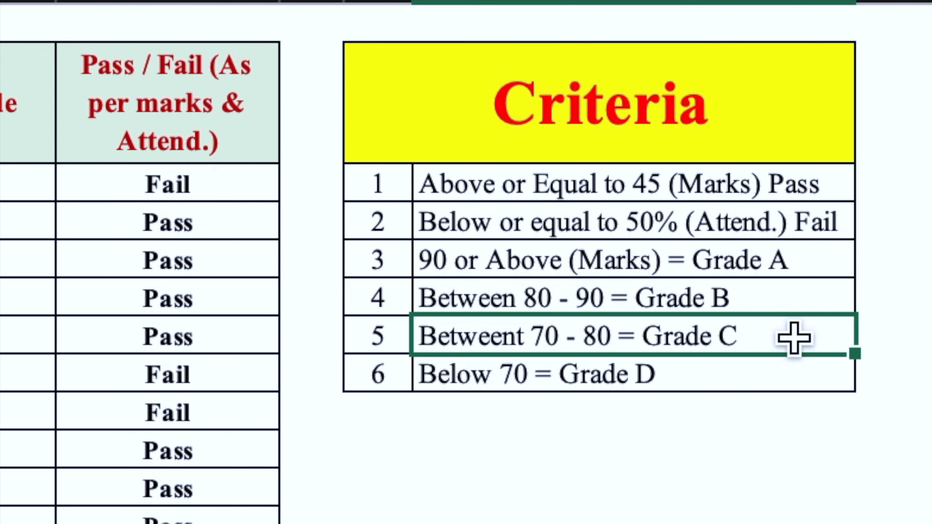
pyautogui.click(787, 374)
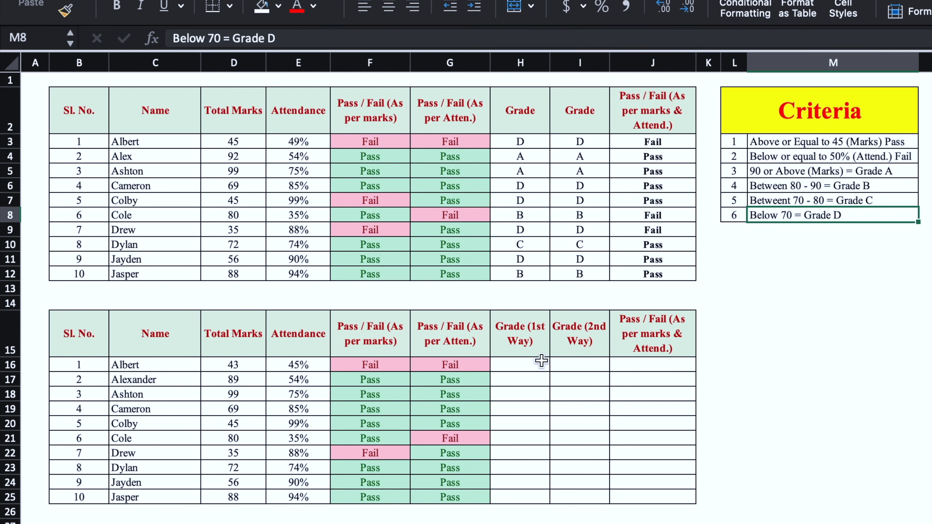
# - Begin a nested IF formula in H16 that returns "A" for D16>=90 and "B" for D16>=80
pyautogui.click(542, 361)
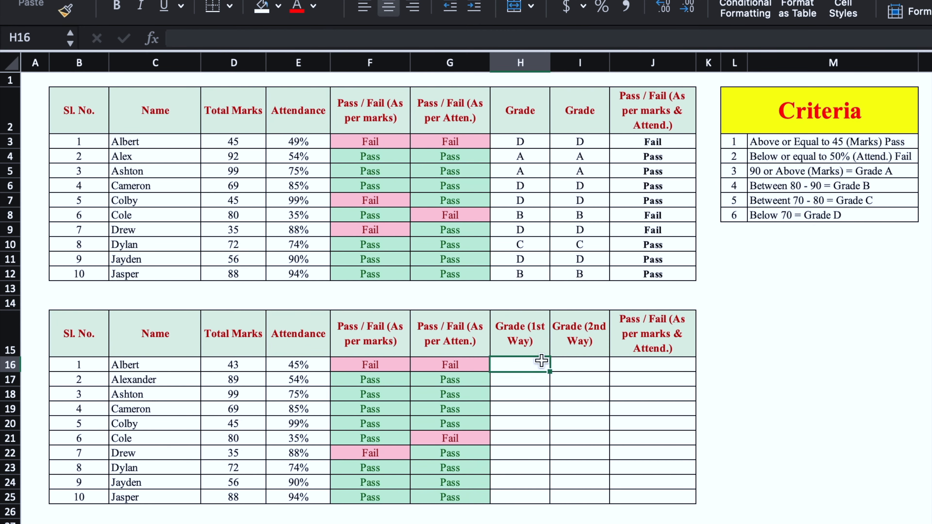
pyautogui.write('=')
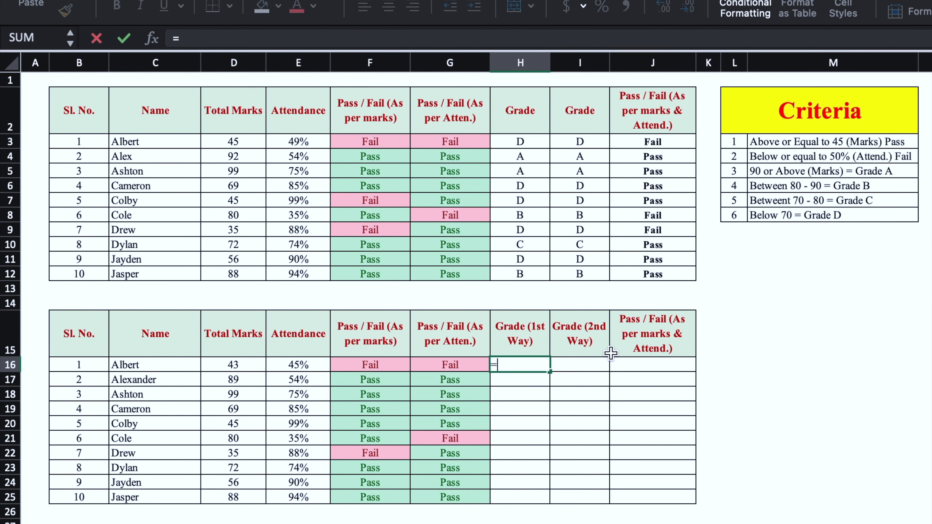
pyautogui.write('if(')
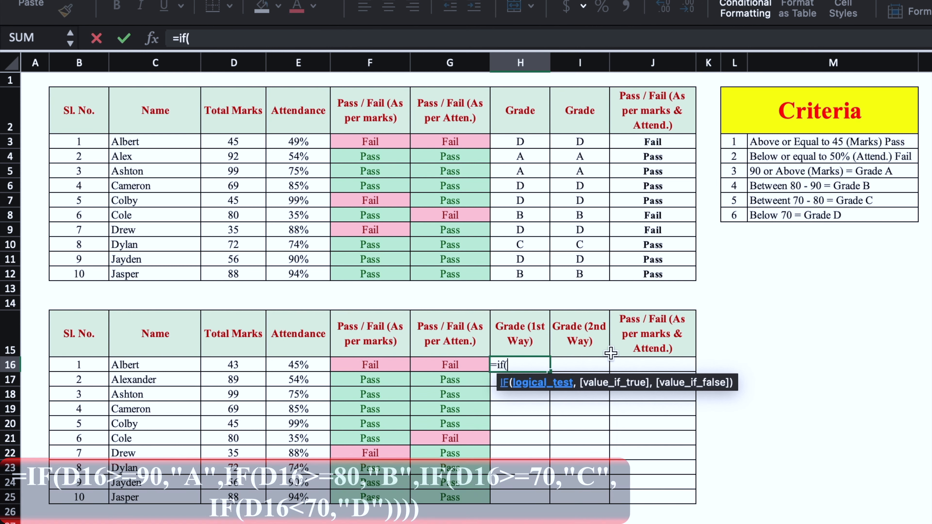
pyautogui.click(243, 362)
pyautogui.write('>')
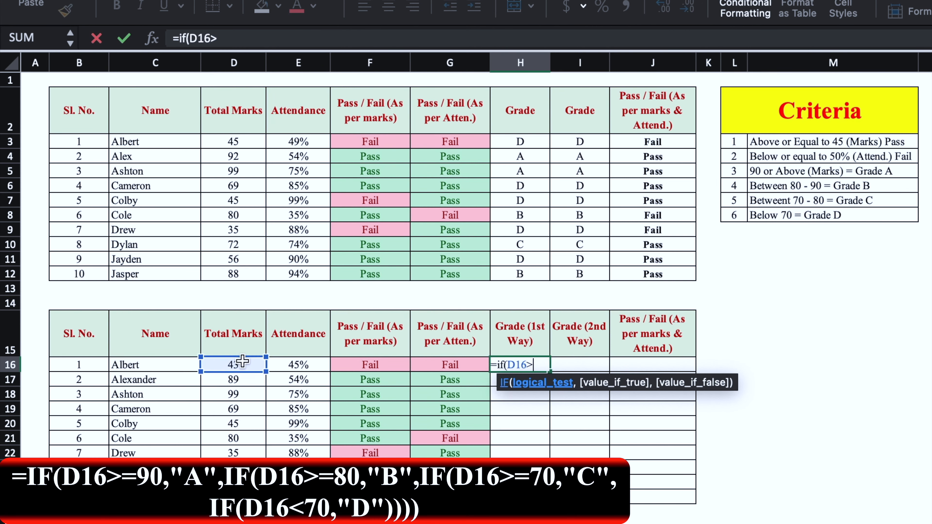
pyautogui.write('=90')
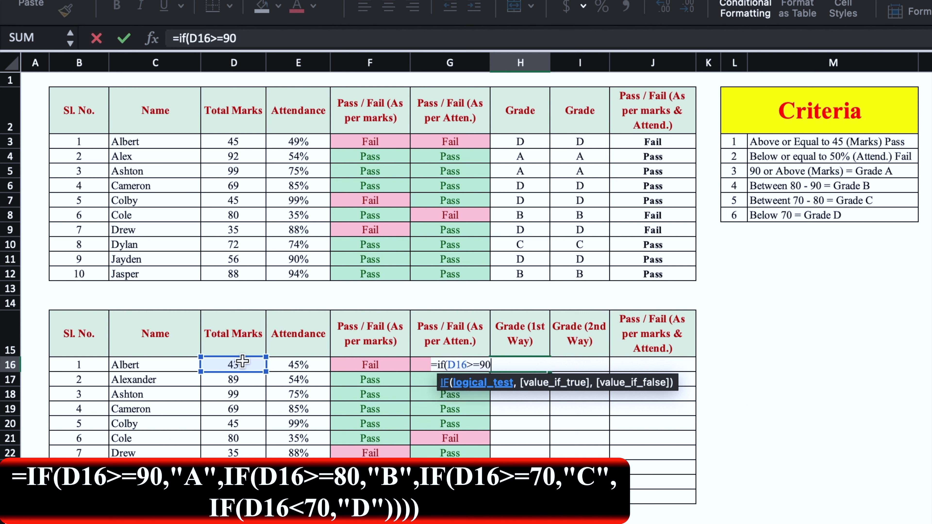
pyautogui.write(',"A')
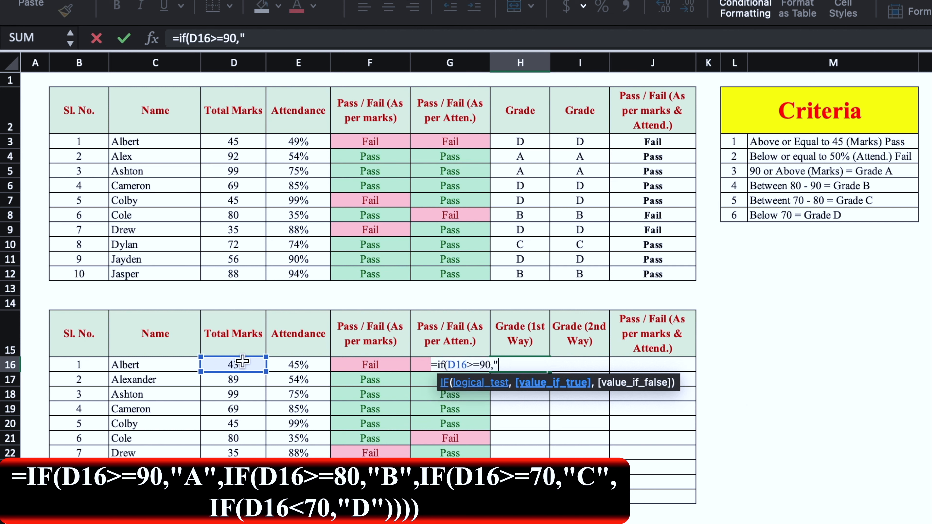
pyautogui.write('",if')
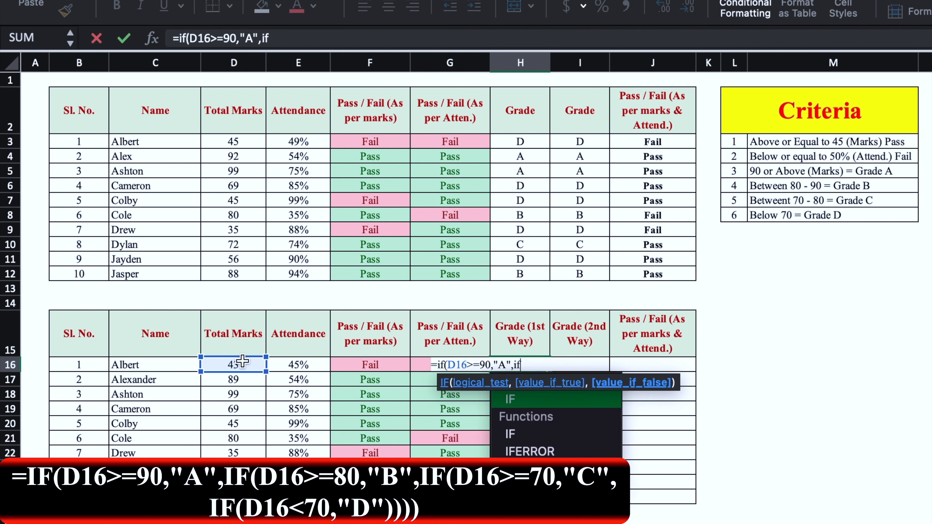
pyautogui.write('(')
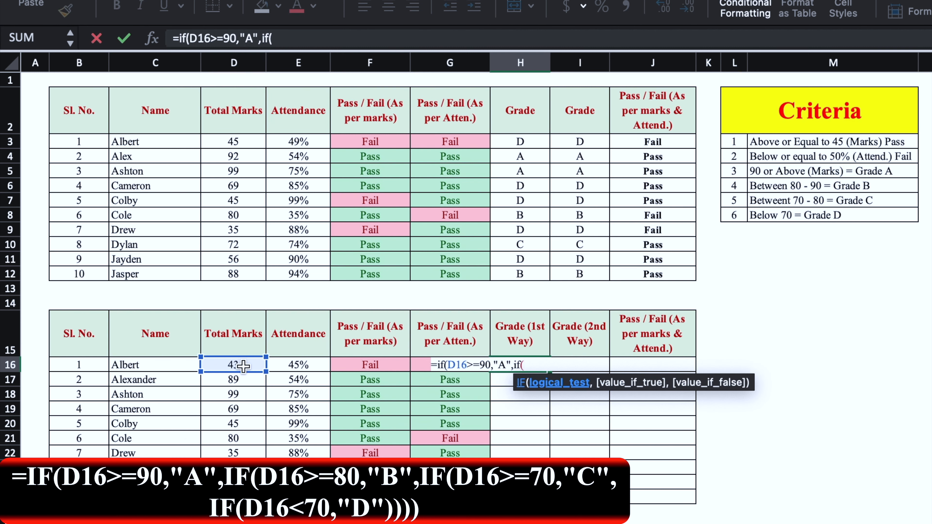
pyautogui.click(244, 368)
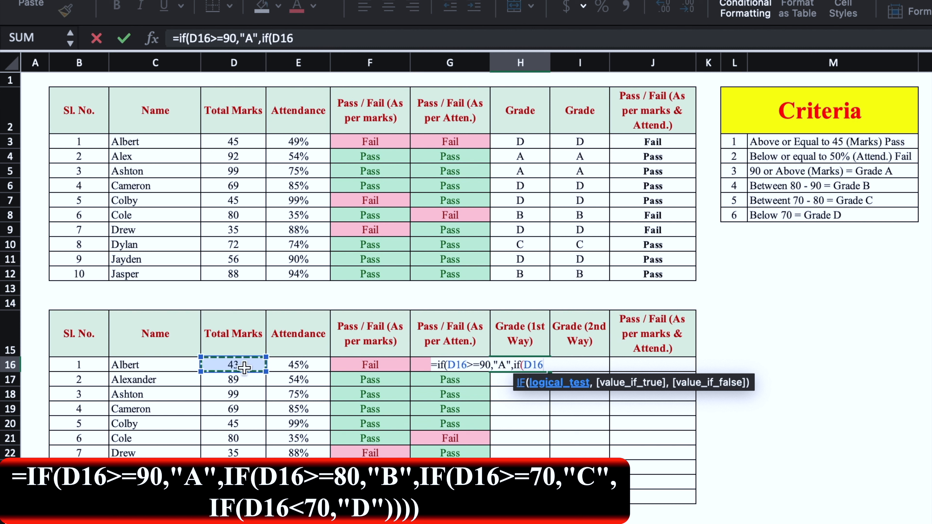
pyautogui.write('>')
pyautogui.write('=80')
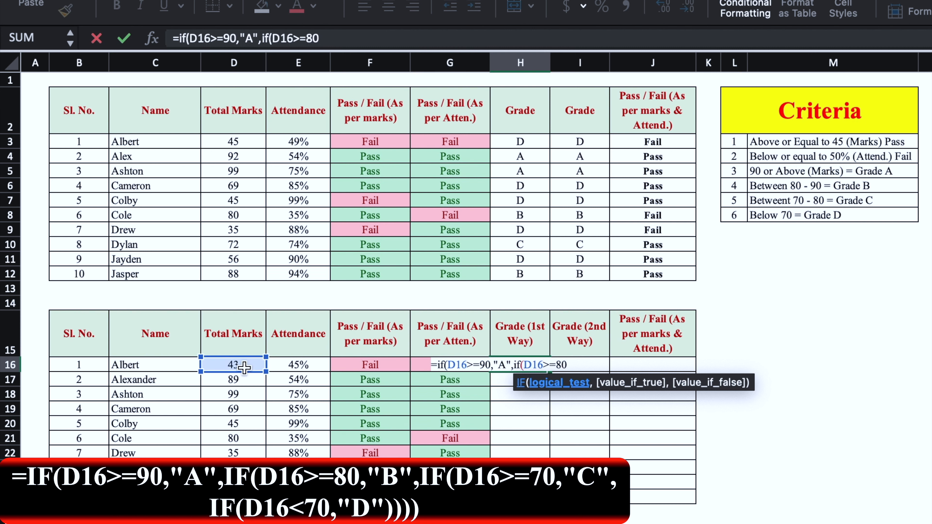
pyautogui.write(',"B",if')
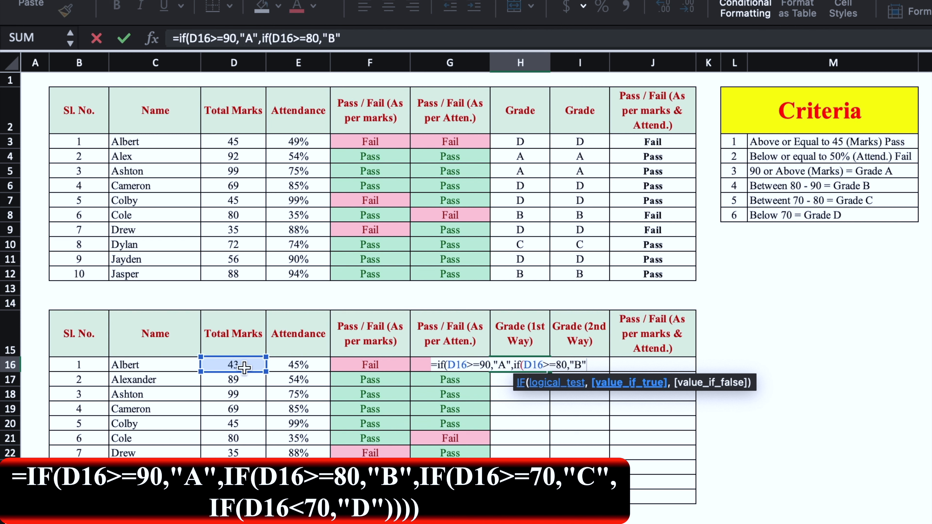
# - Complete the nested IF formula in H16 with "C" for D16>=70 and "D" for D16<70
pyautogui.write('(')
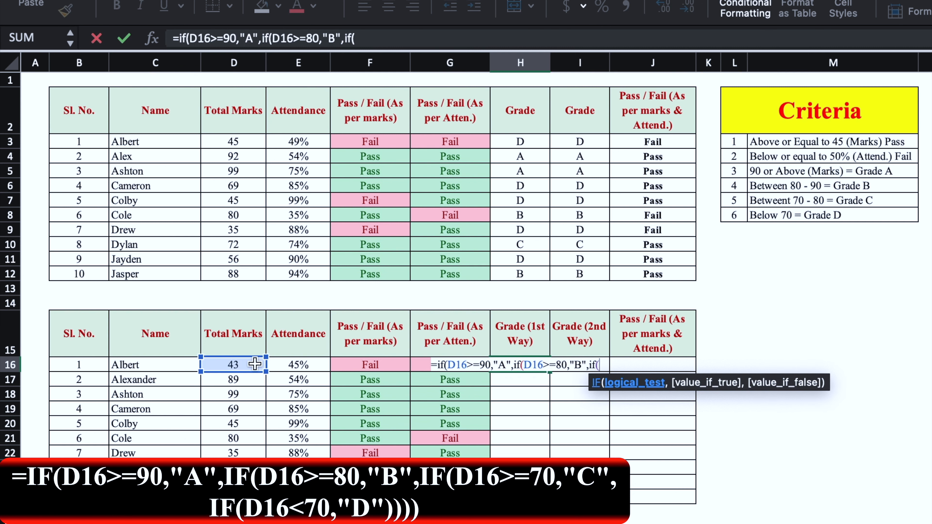
pyautogui.click(255, 365)
pyautogui.write('>=')
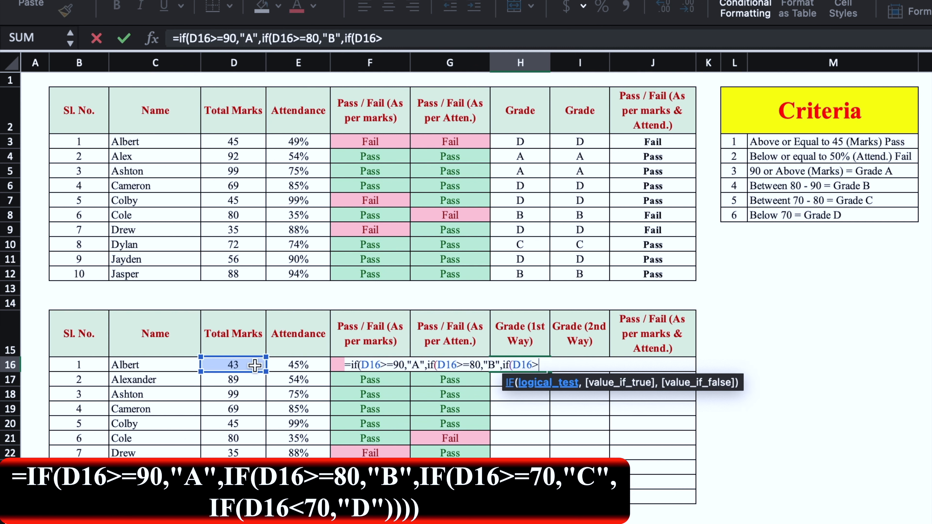
pyautogui.write('70,"C')
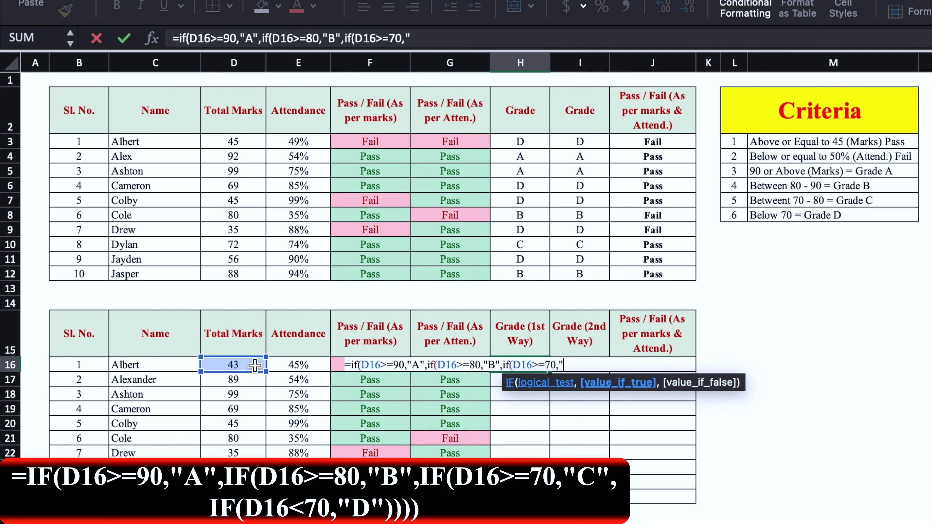
pyautogui.write('",if')
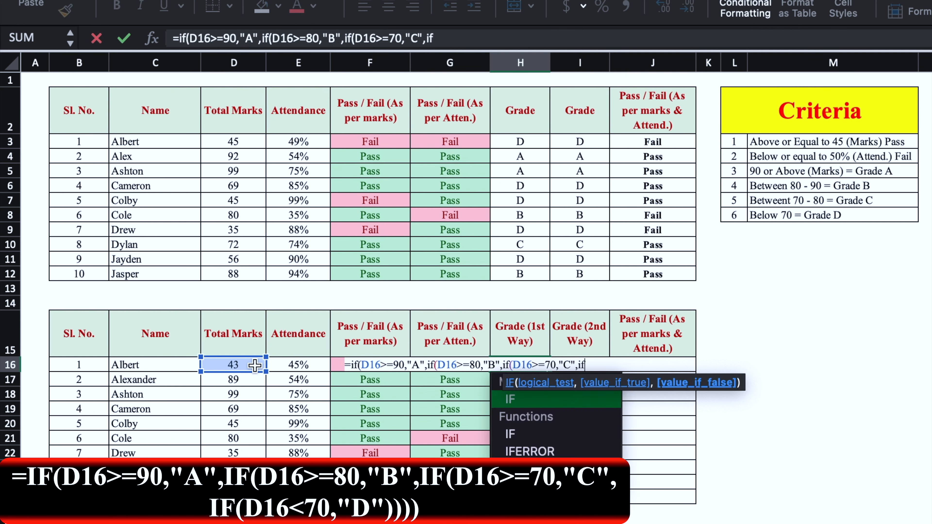
pyautogui.write('(')
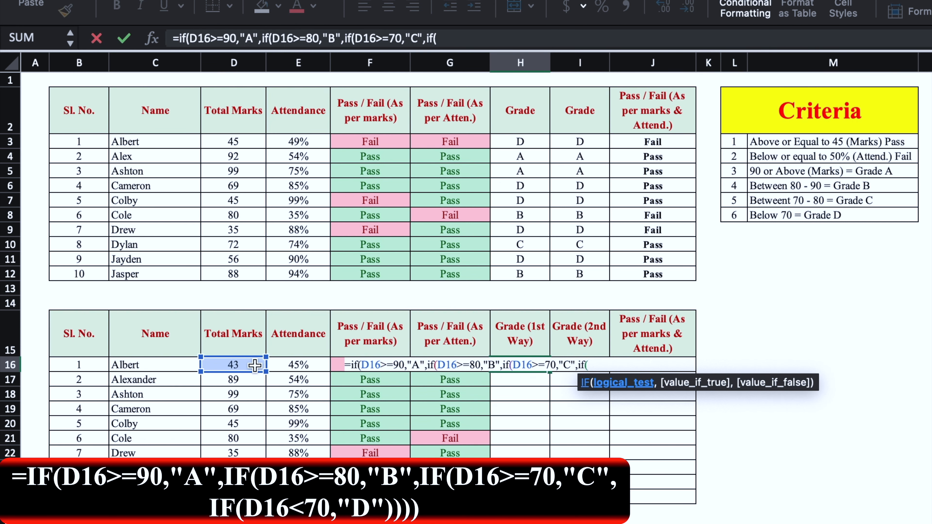
pyautogui.click(254, 366)
pyautogui.write('<70,')
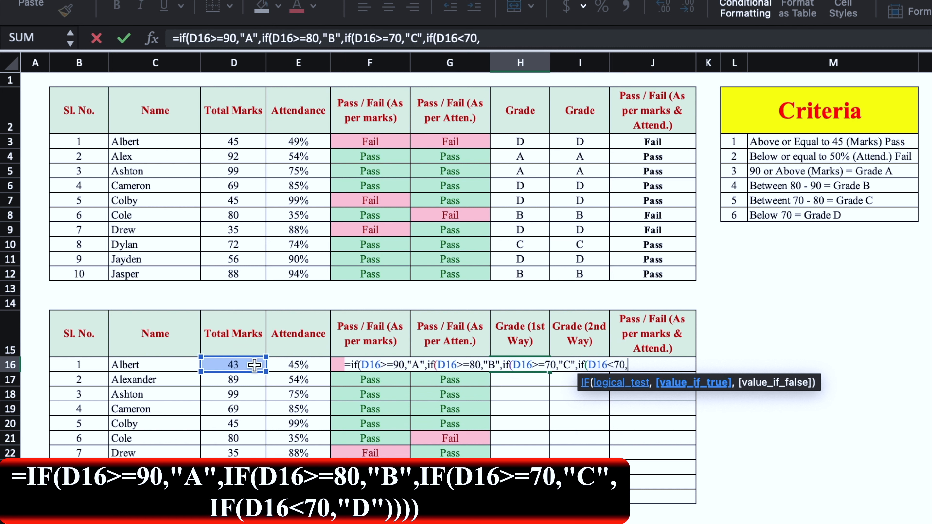
pyautogui.write('"')
pyautogui.write('D')
pyautogui.write('"')
pyautogui.write(')))')
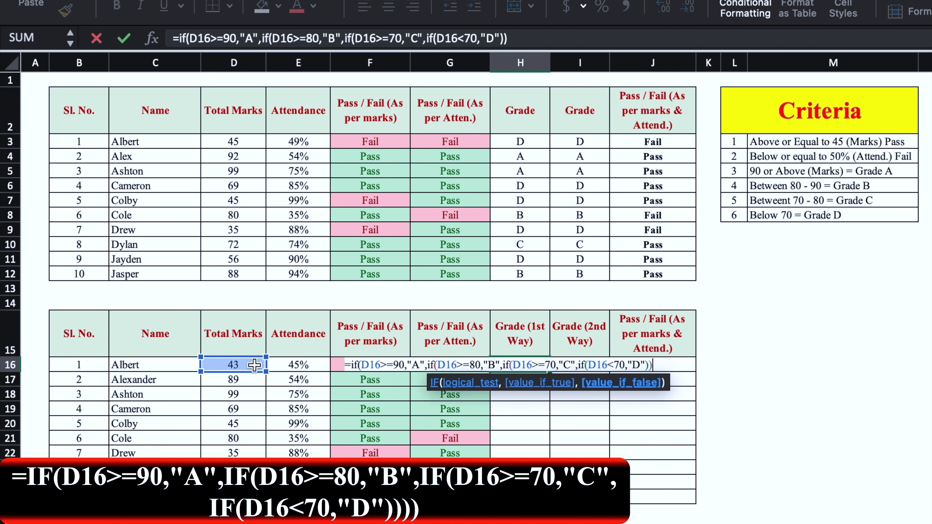
pyautogui.write(')')
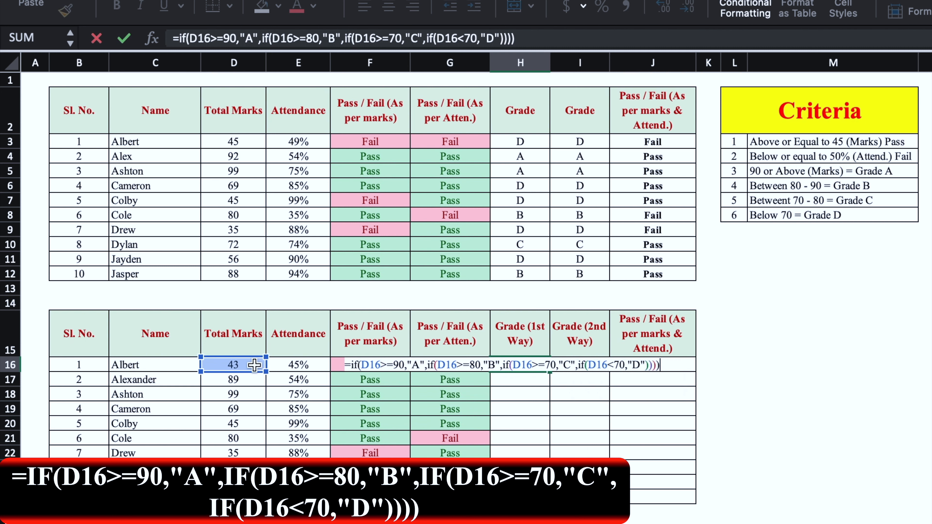
pyautogui.press('Return')
# - Fill the grade formula from H16 down to H25 and set the first student's total marks in D16 to 90
pyautogui.click(536, 364)
pyautogui.moveTo(550, 372); pyautogui.dragTo(551, 497)
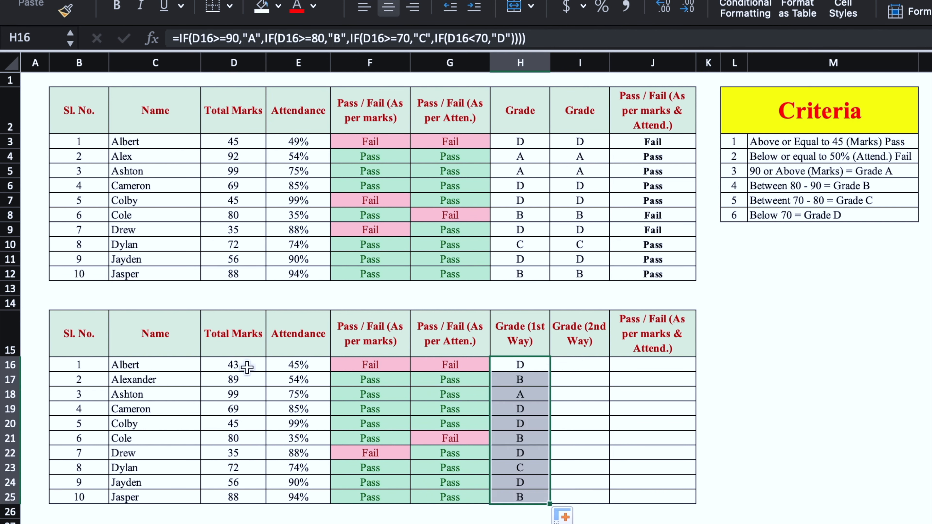
pyautogui.click(247, 366)
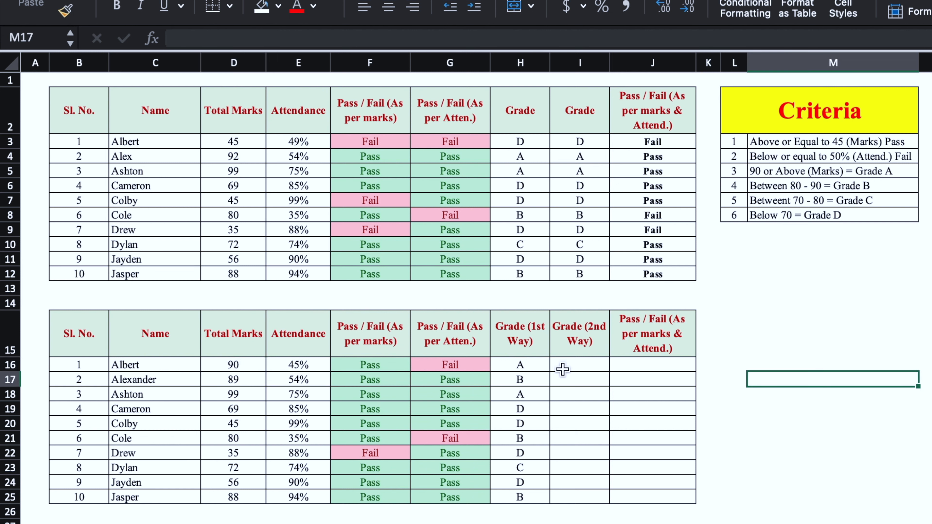
# - Set the second student's total marks in D17 to 35
pyautogui.click(255, 381)
pyautogui.write('35')
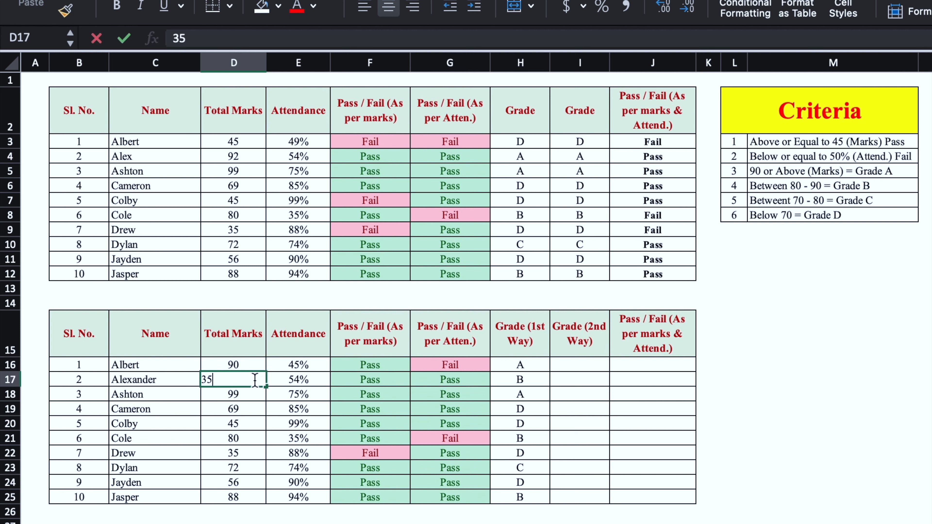
pyautogui.press('Return')
# - Begin an IFS formula in I16 that returns "A" for D16>=90
pyautogui.click(580, 364)
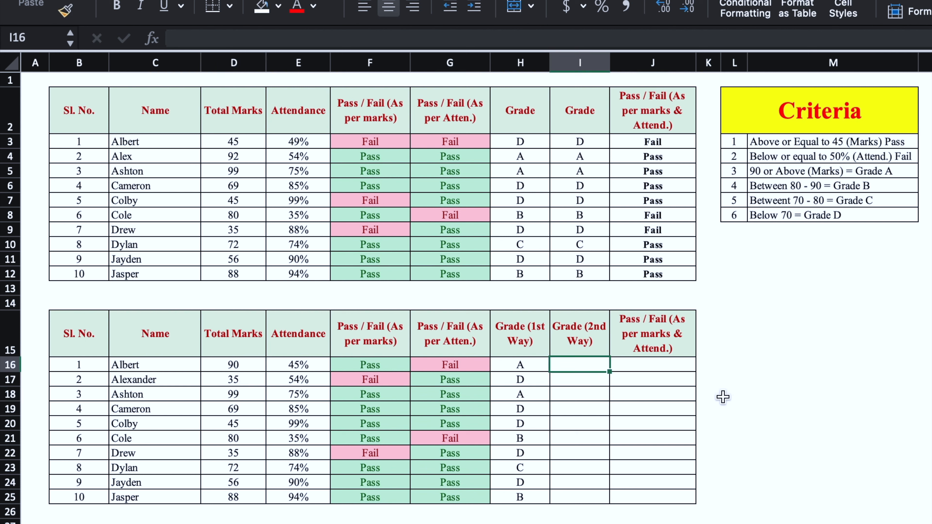
pyautogui.write('=if')
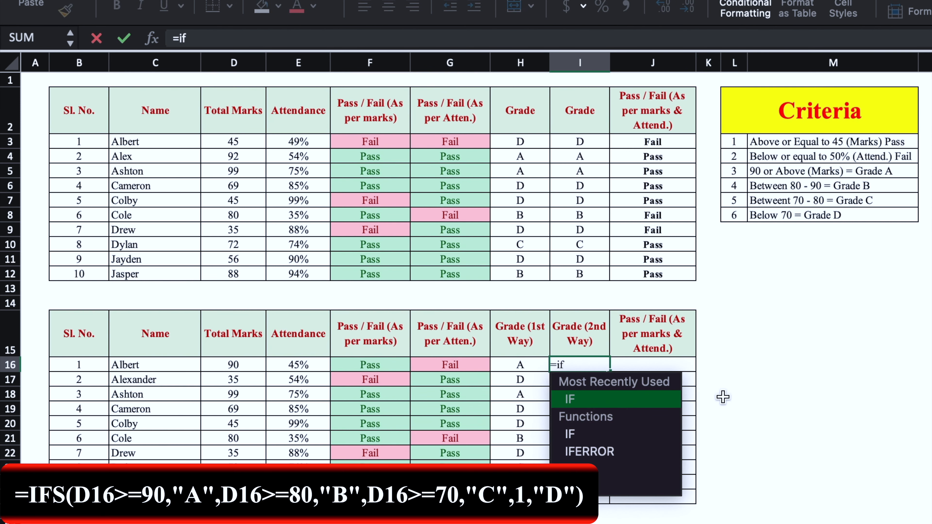
pyautogui.write('s')
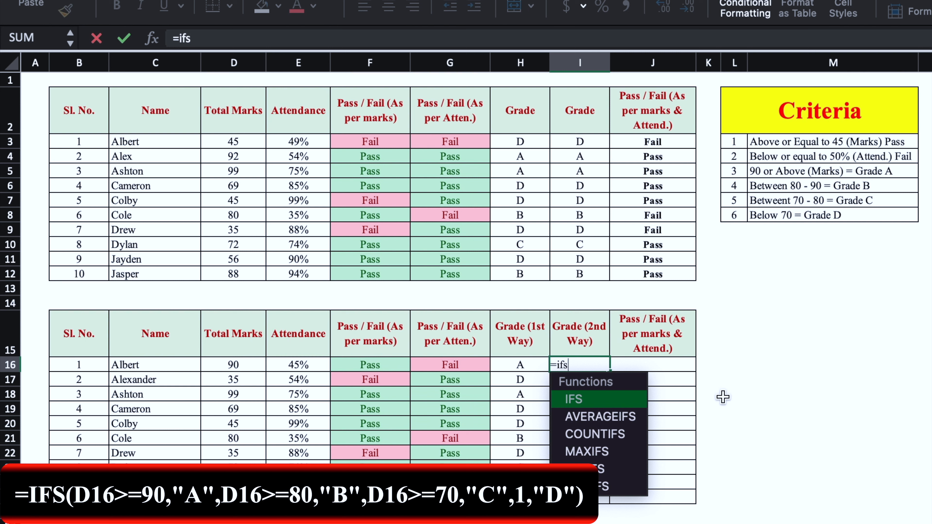
pyautogui.write('(')
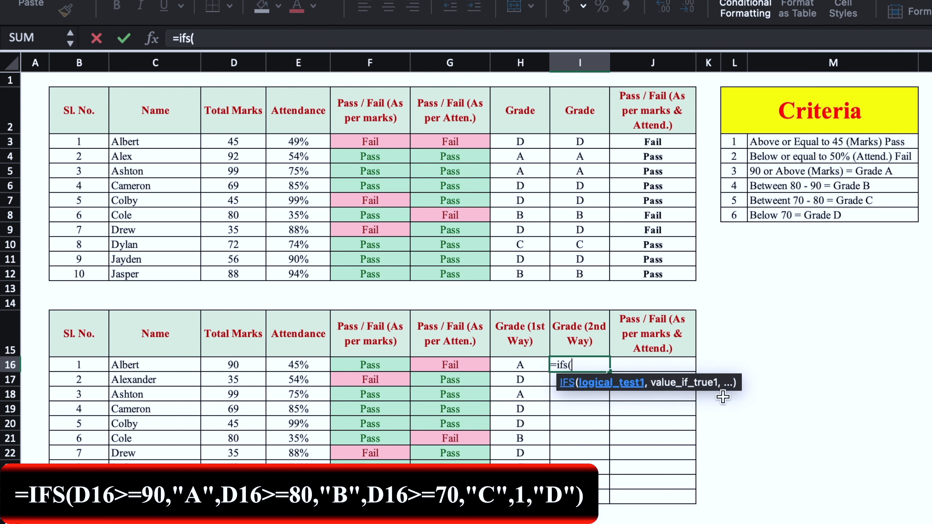
pyautogui.click(248, 363)
pyautogui.write('>=90')
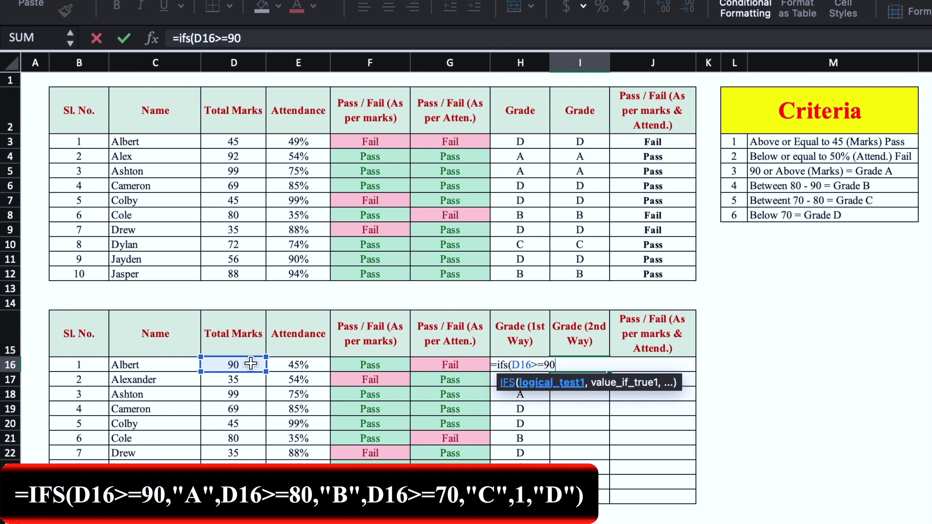
pyautogui.write(',"A')
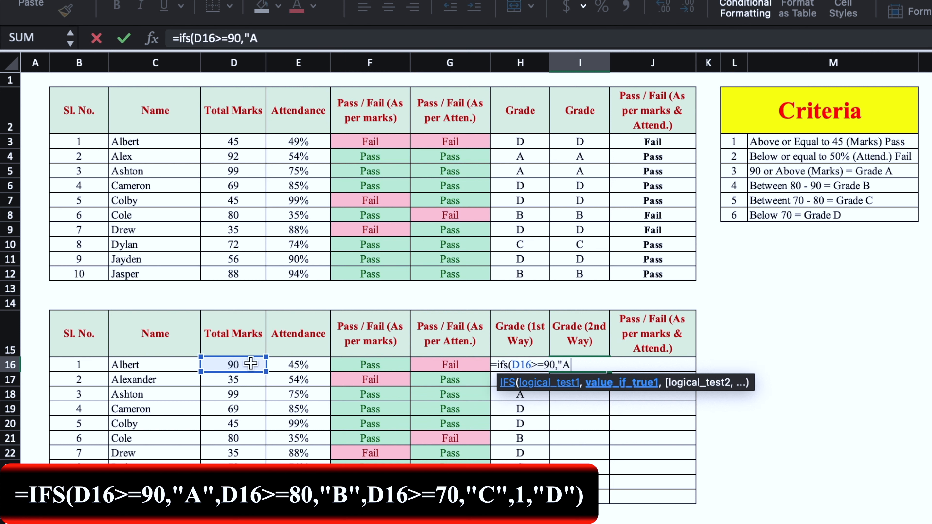
pyautogui.write('",')
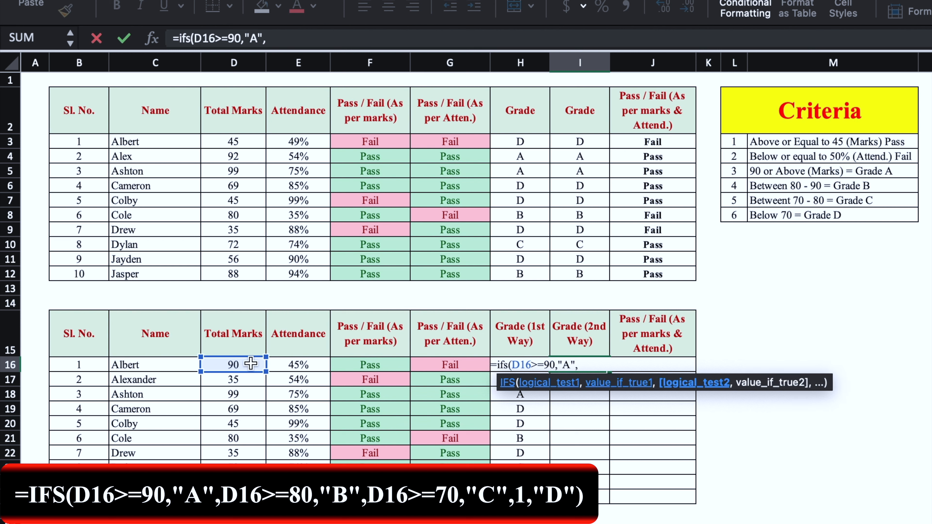
# - Add the condition D16>=80 with the result "B" to the IFS formula in I16
pyautogui.click(250, 363)
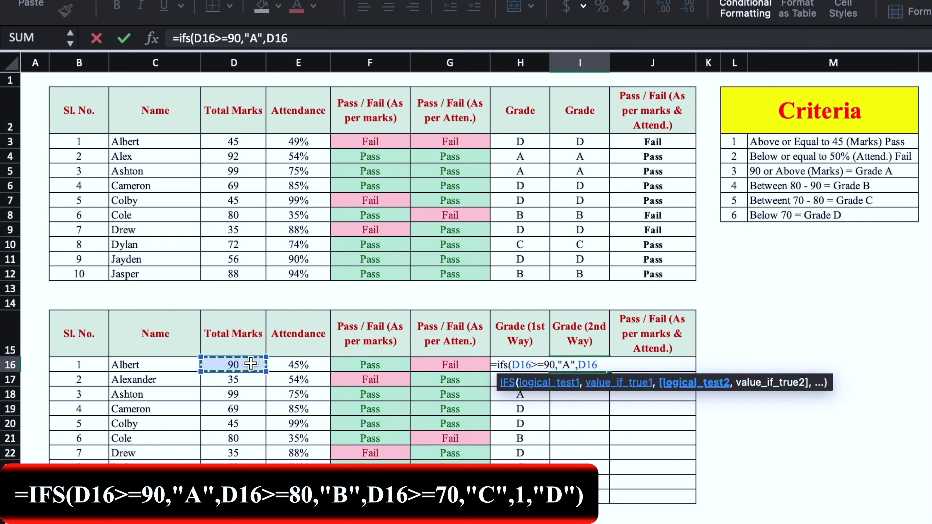
pyautogui.write('>=')
pyautogui.write('80')
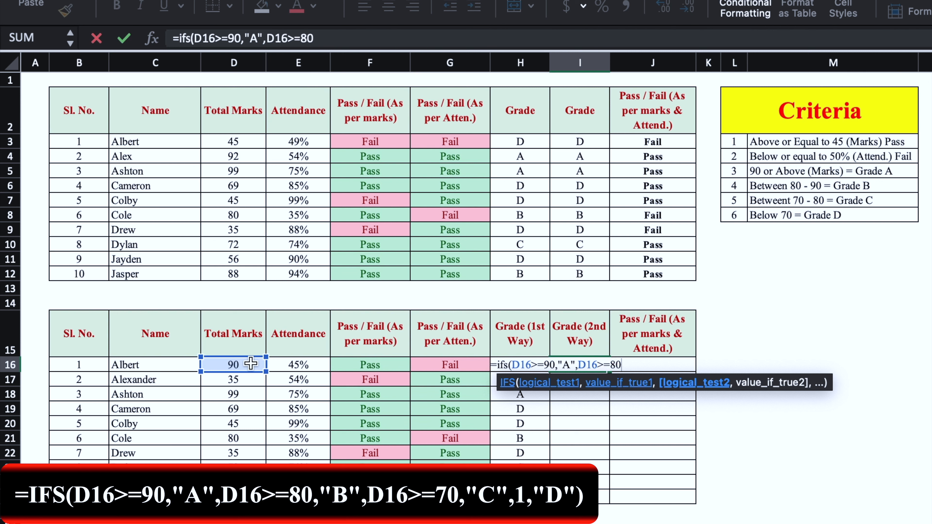
pyautogui.write(',"')
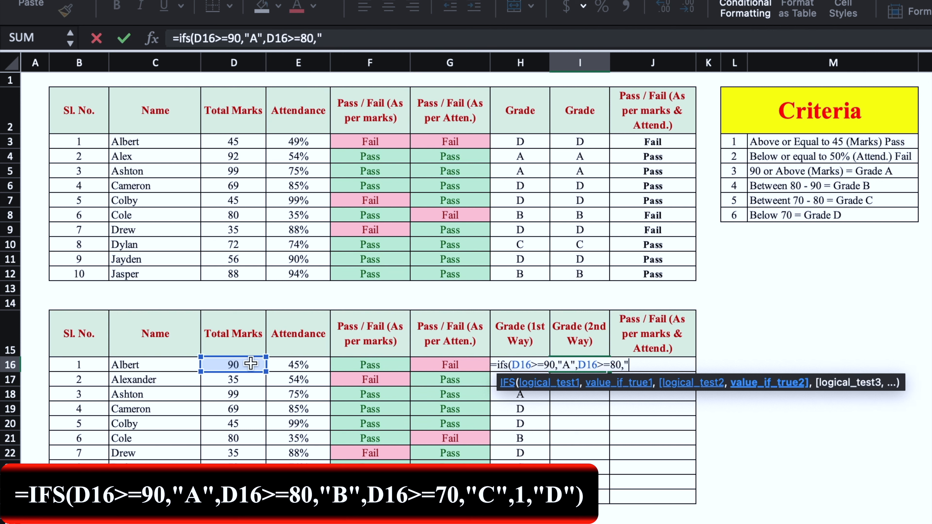
pyautogui.write('B",')
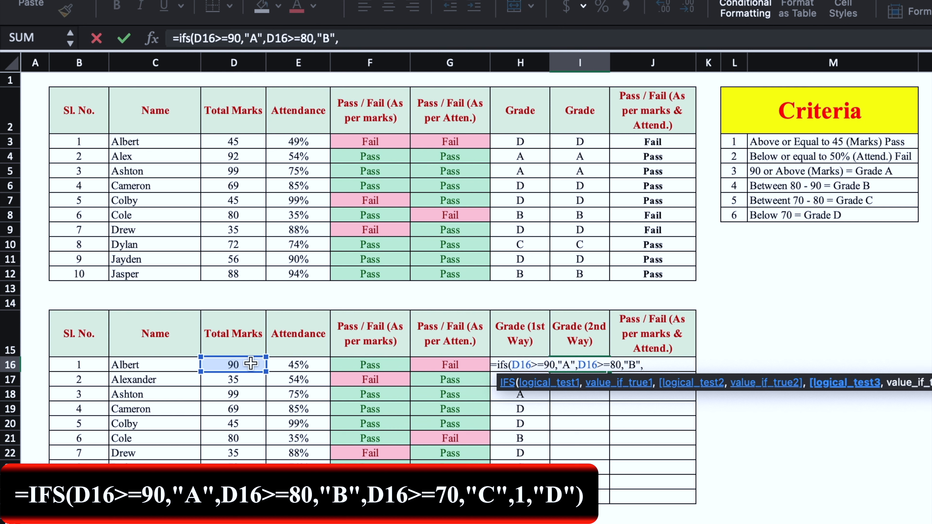
# - Complete the IFS formula in I16 with "C" for D16>=70 and "D" for the always-true condition 1
pyautogui.click(251, 364)
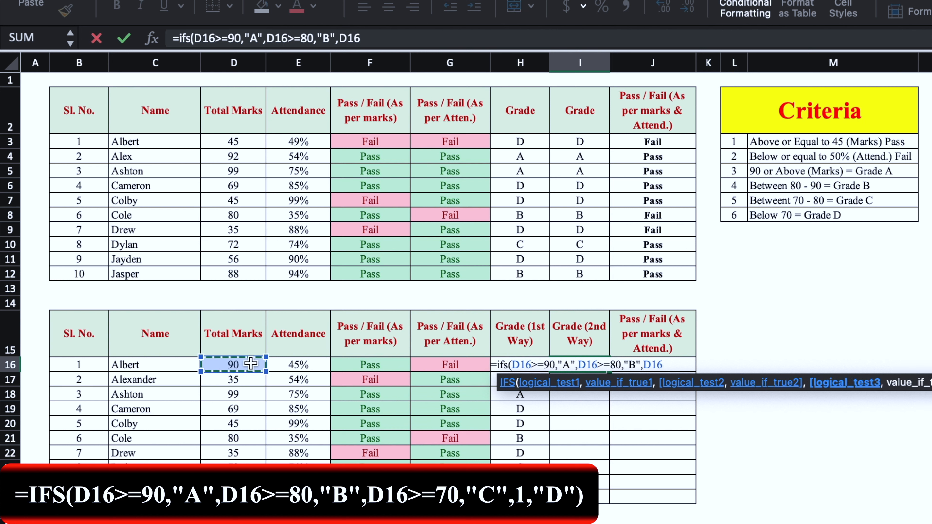
pyautogui.write('>=')
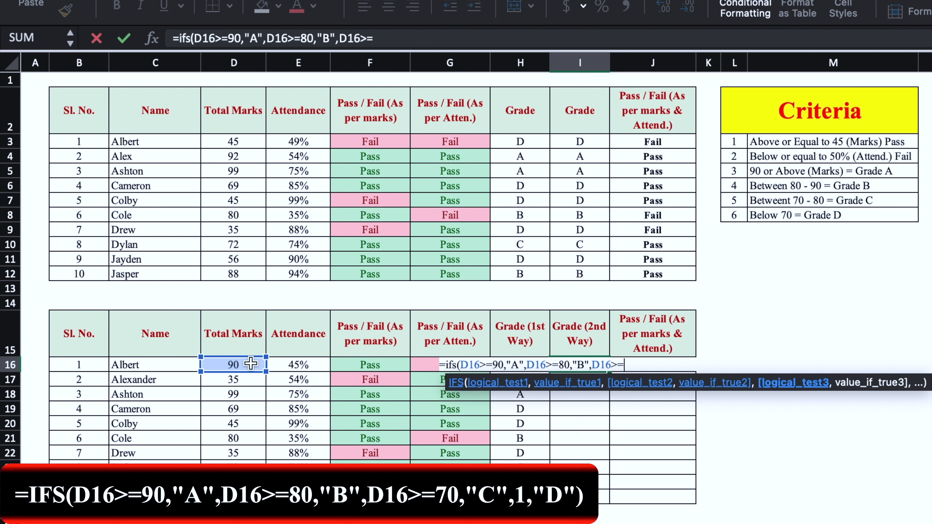
pyautogui.write('70,')
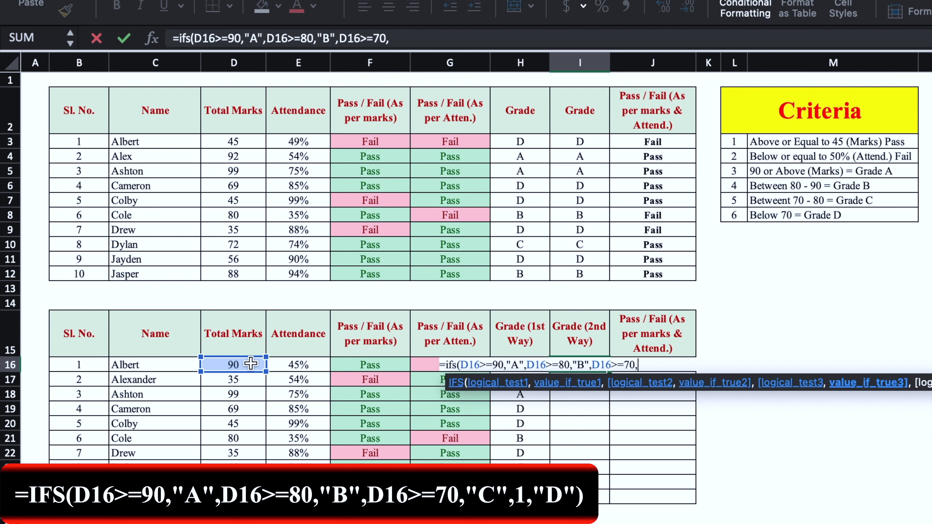
pyautogui.write('"C",1')
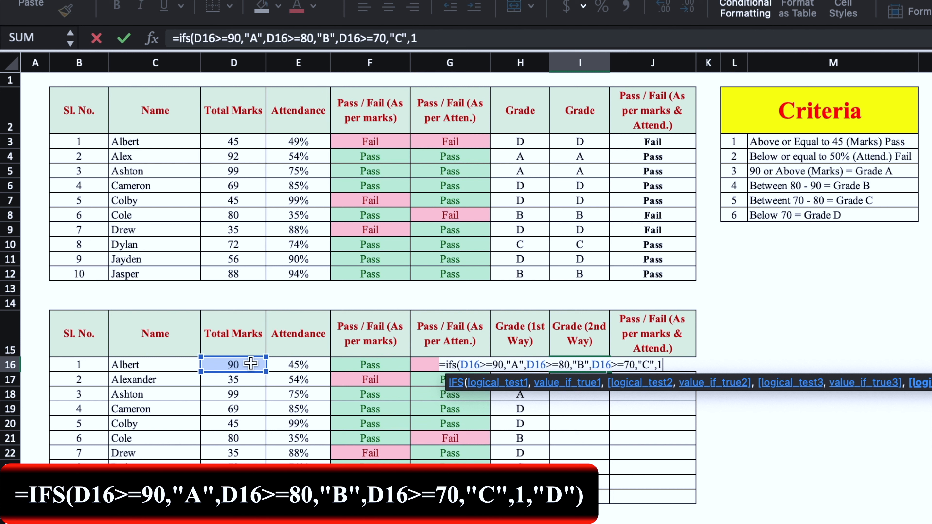
pyautogui.write(',"D")')
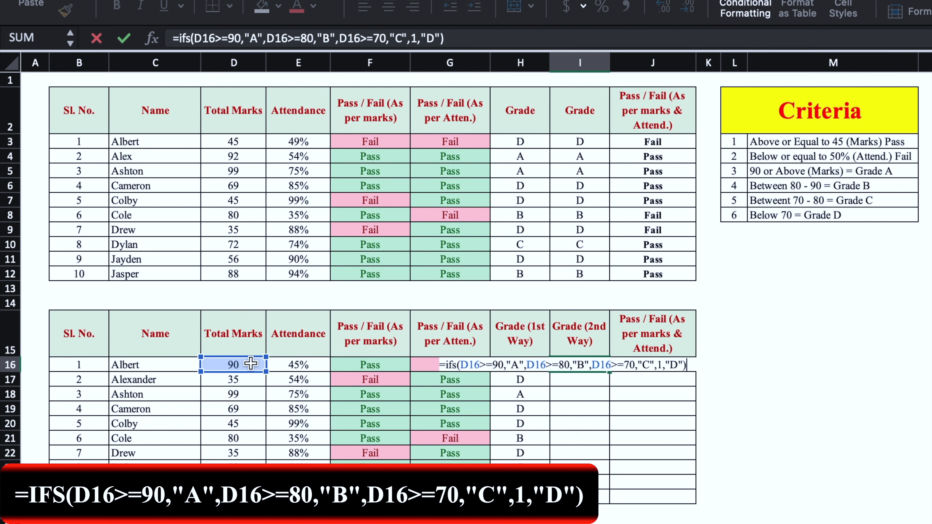
pyautogui.press('Return')
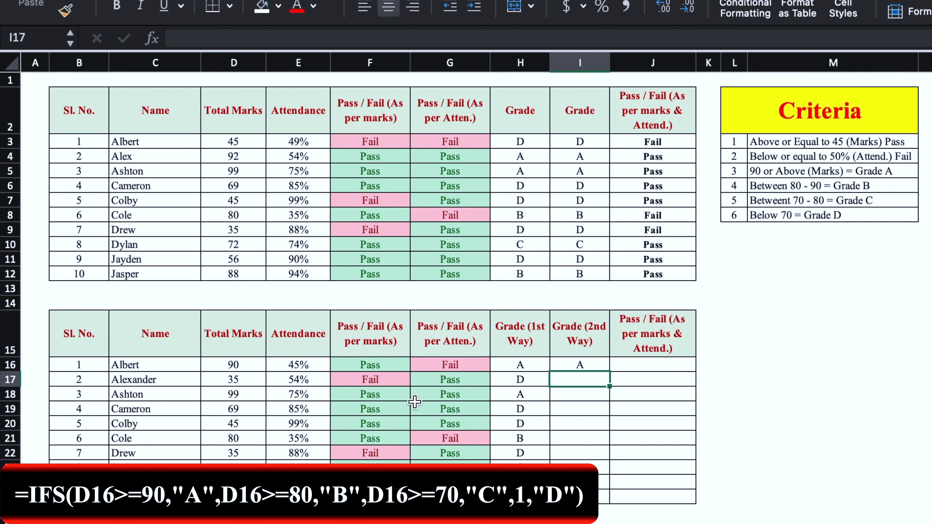
# - Fill the IFS grade formula from I16 down to I25 and select both grade columns, H16:I25, for comparison
pyautogui.click(591, 366)
pyautogui.moveTo(611, 375); pyautogui.dragTo(603, 499)
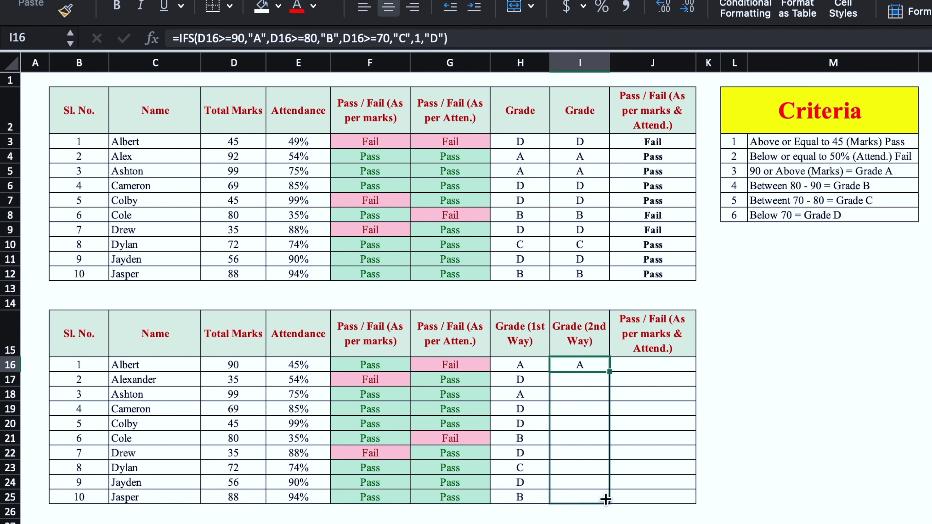
pyautogui.click(656, 453)
pyautogui.moveTo(526, 369); pyautogui.dragTo(580, 492)
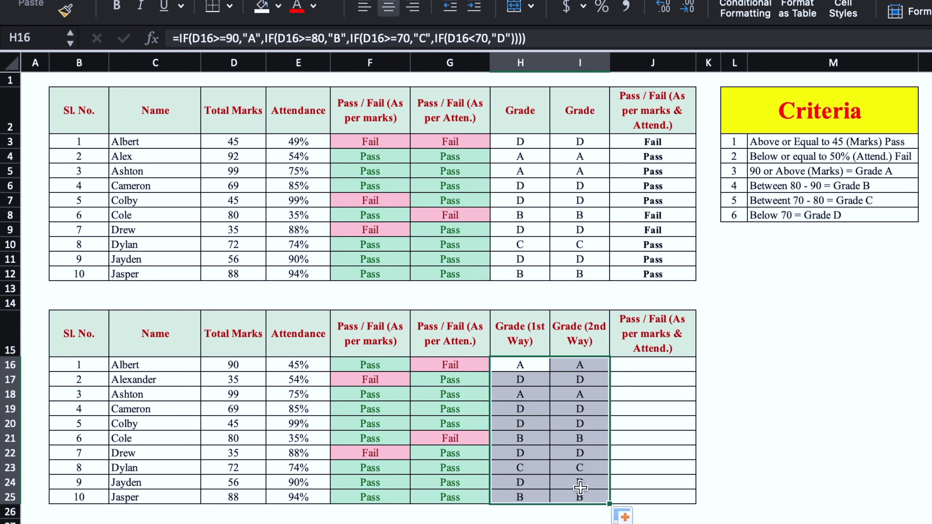
# - Begin an IF formula in J16 with an AND test whose first condition is D16>=45
pyautogui.click(671, 365)
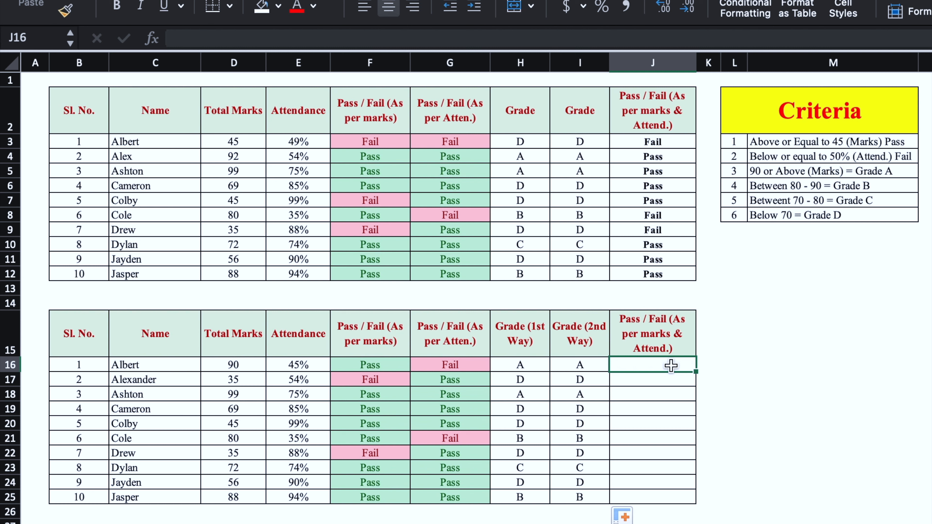
pyautogui.click(243, 346)
pyautogui.click(657, 365)
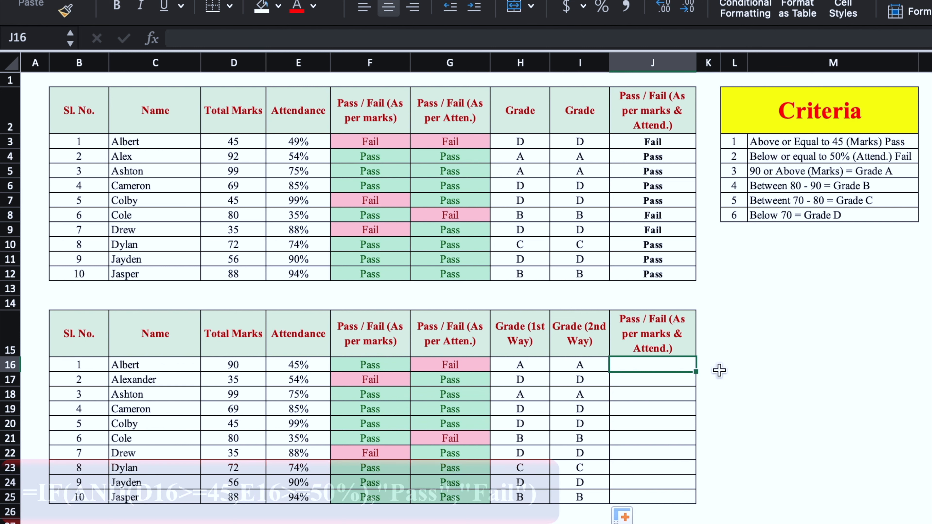
pyautogui.write('=if')
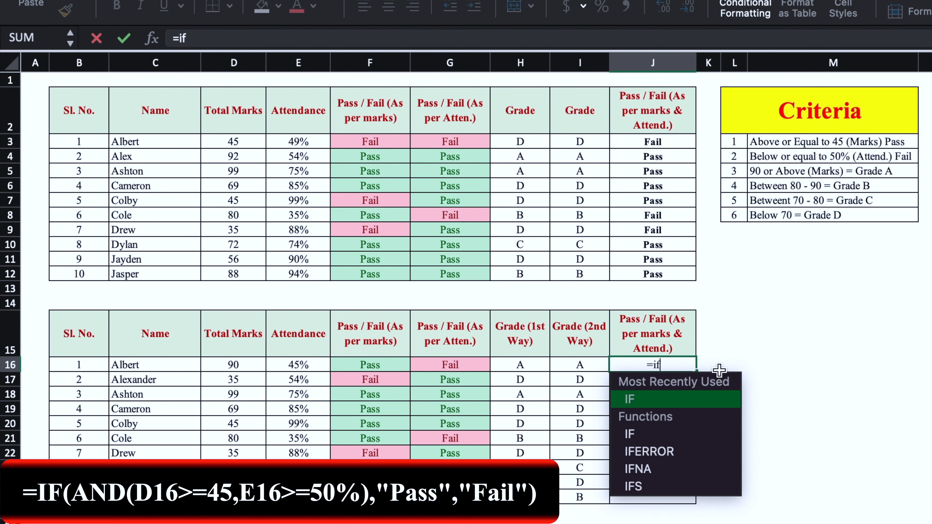
pyautogui.write('(')
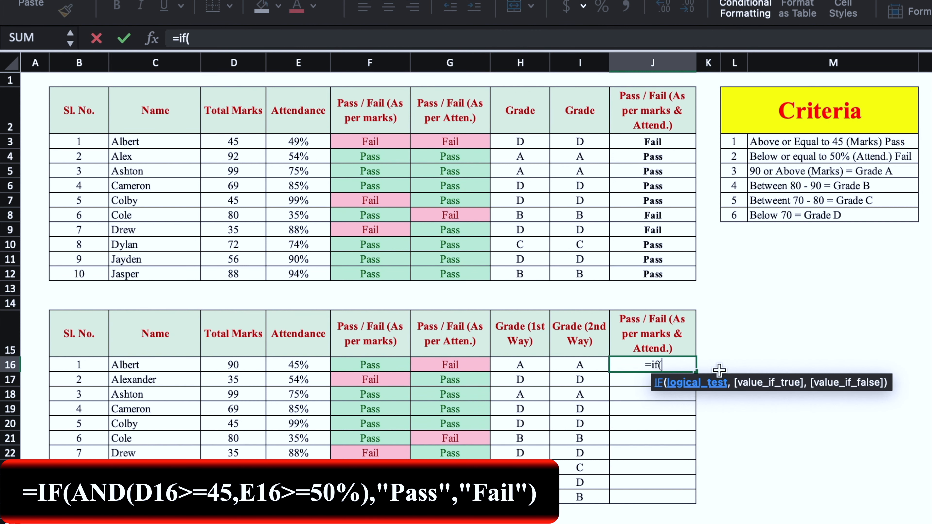
pyautogui.write('and')
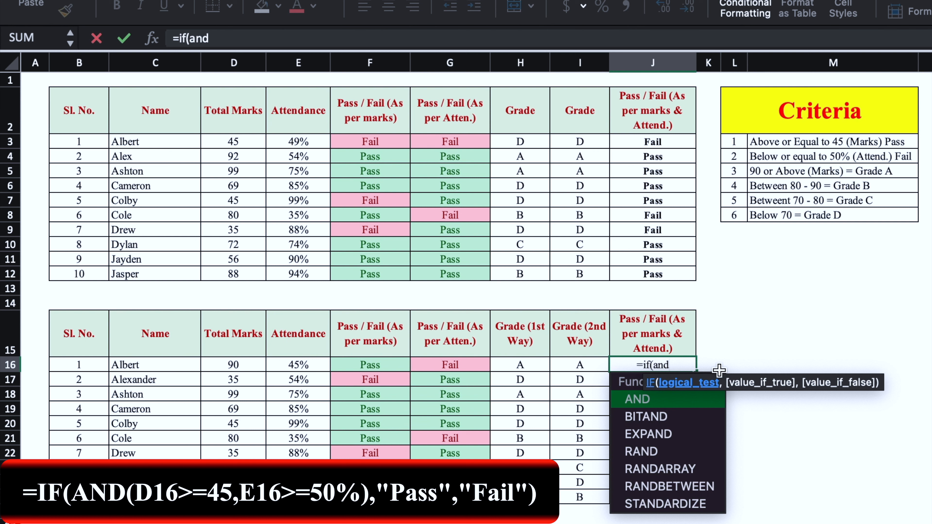
pyautogui.write('(')
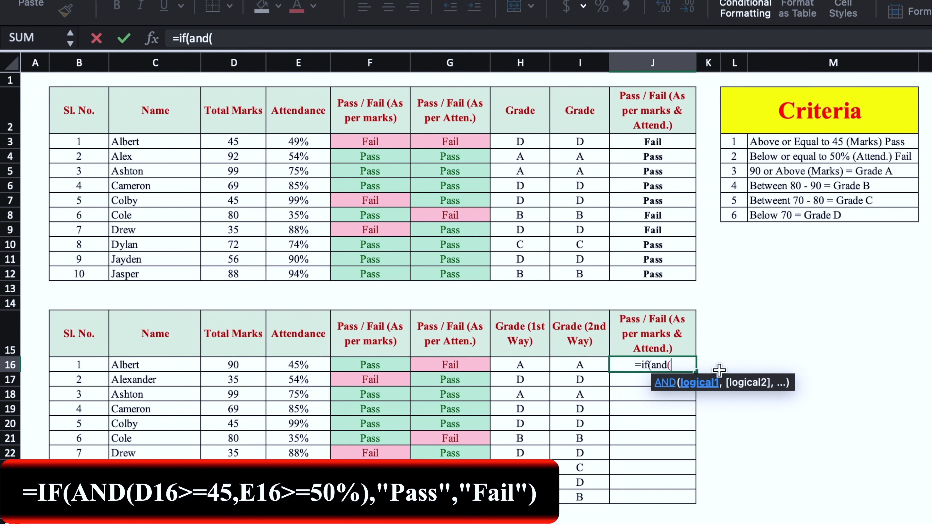
pyautogui.click(241, 363)
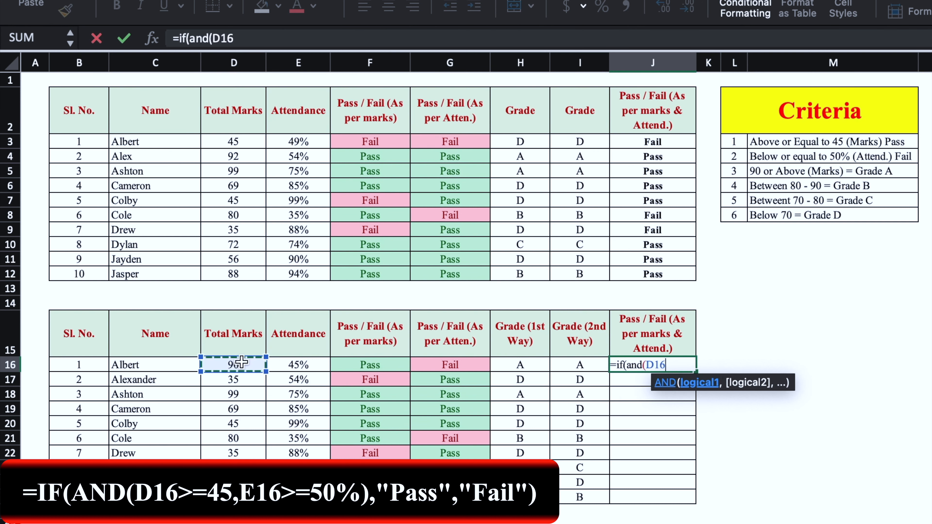
pyautogui.write('>')
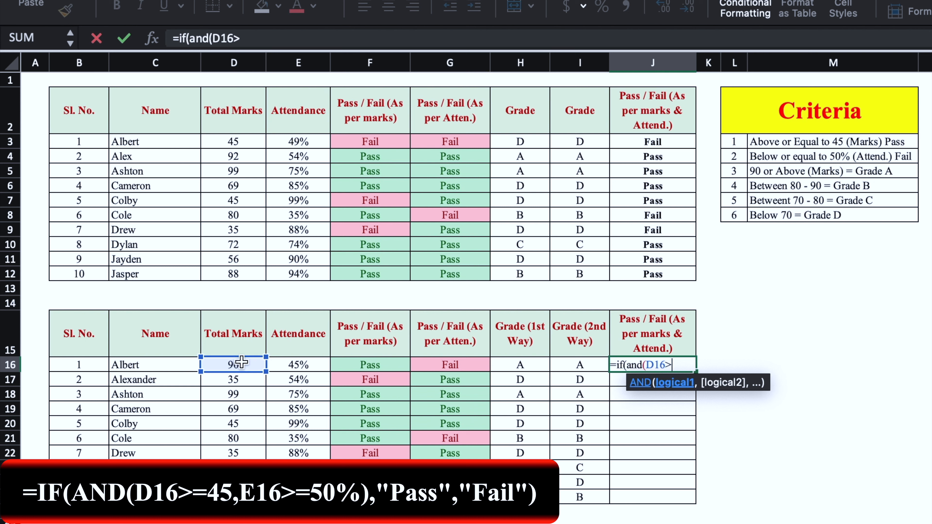
pyautogui.write('=45,')
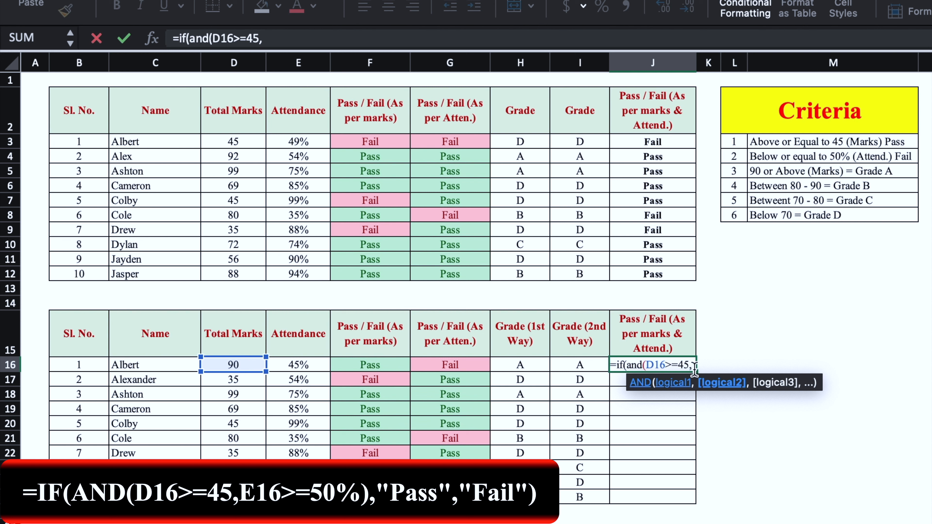
# - Complete the IF/AND formula in J16 with the second condition E16>=50% and the results "Pass" and "Fail"
pyautogui.click(305, 364)
pyautogui.write('>')
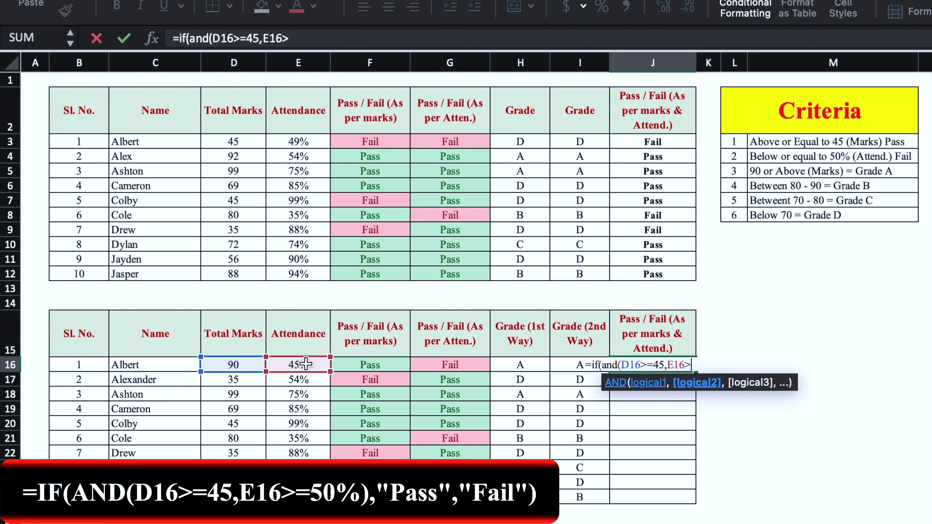
pyautogui.write('=50%),')
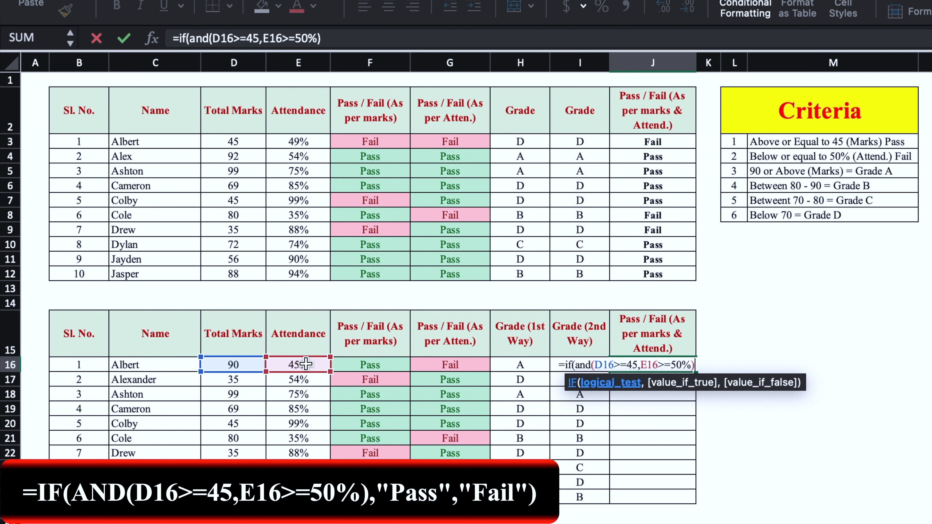
pyautogui.write('"P')
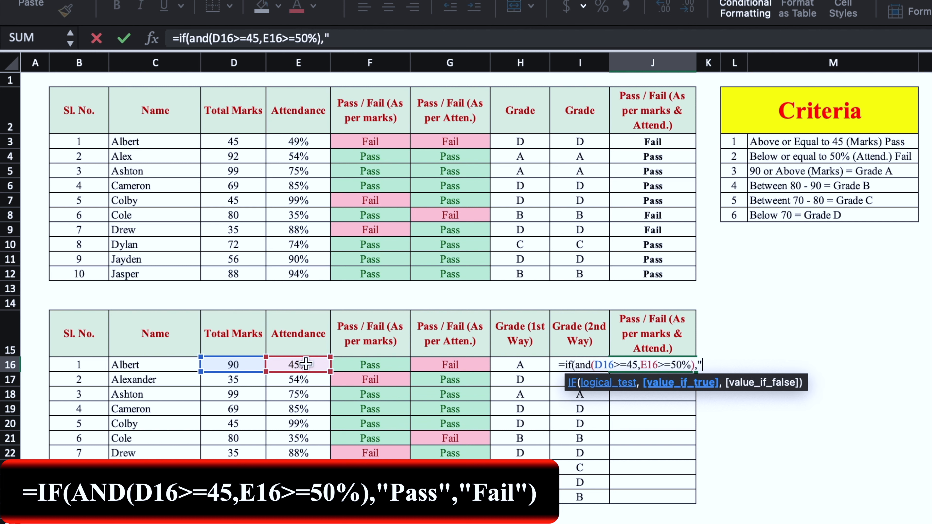
pyautogui.write('ass",')
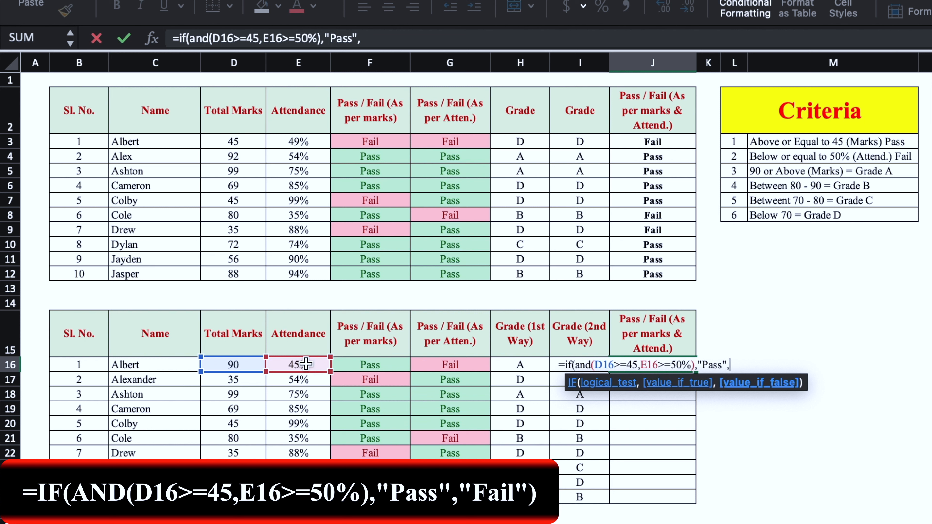
pyautogui.write('"Fail')
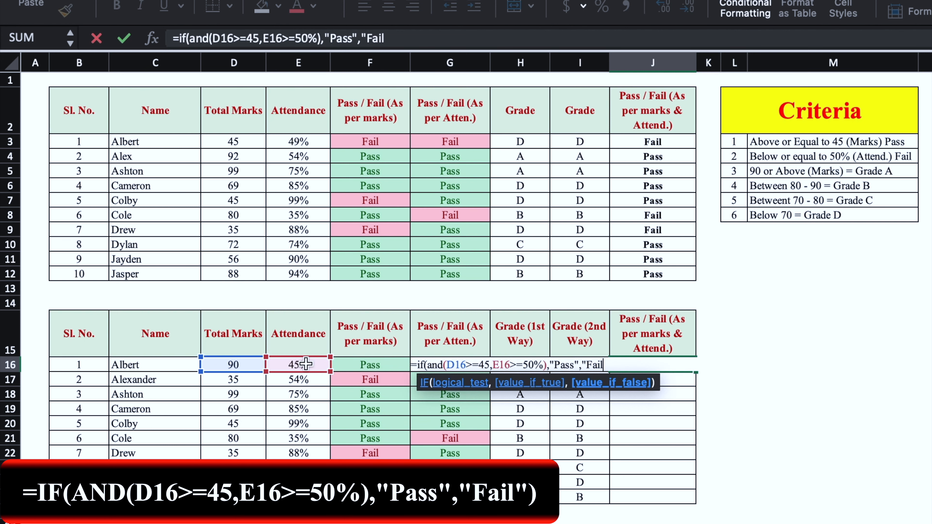
pyautogui.write('"')
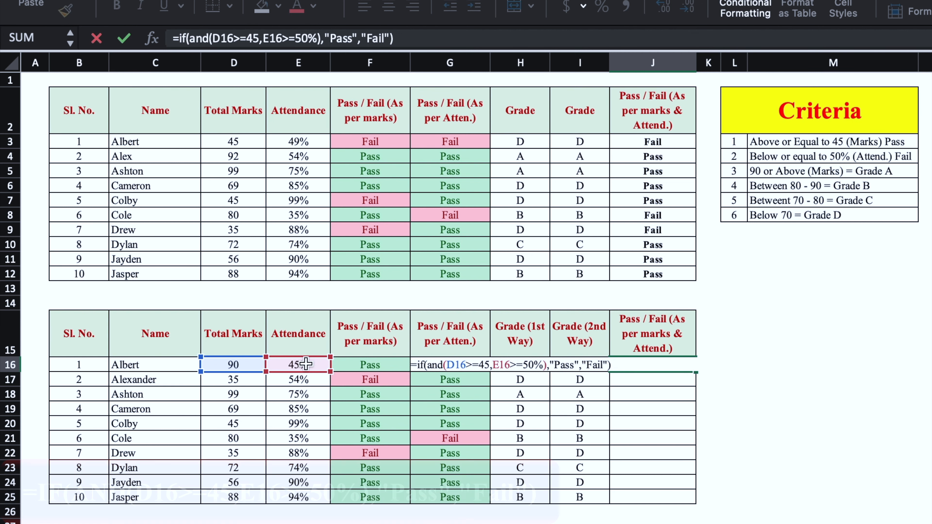
pyautogui.press('Return')
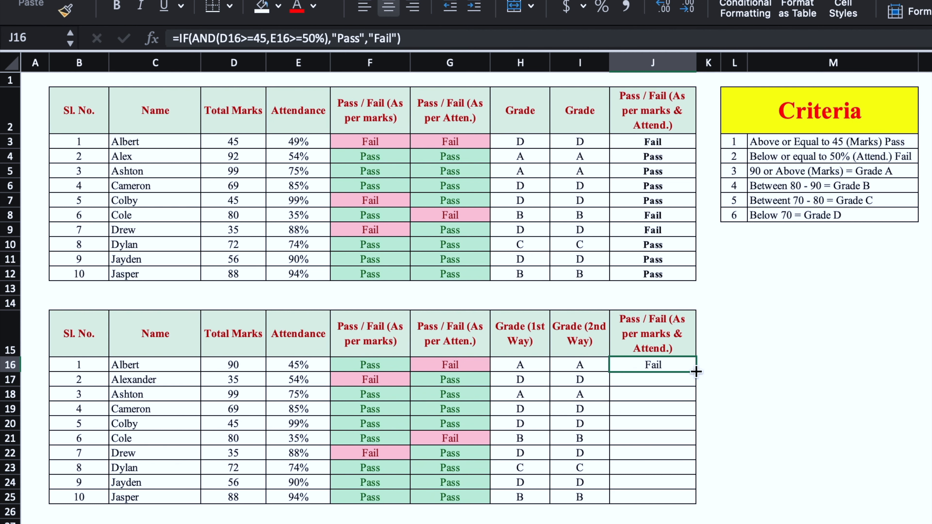
# - Fill the combined pass/fail formula from J16 down to J25 and check the copied formula in J17
pyautogui.doubleClick(697, 371)
pyautogui.click(752, 462)
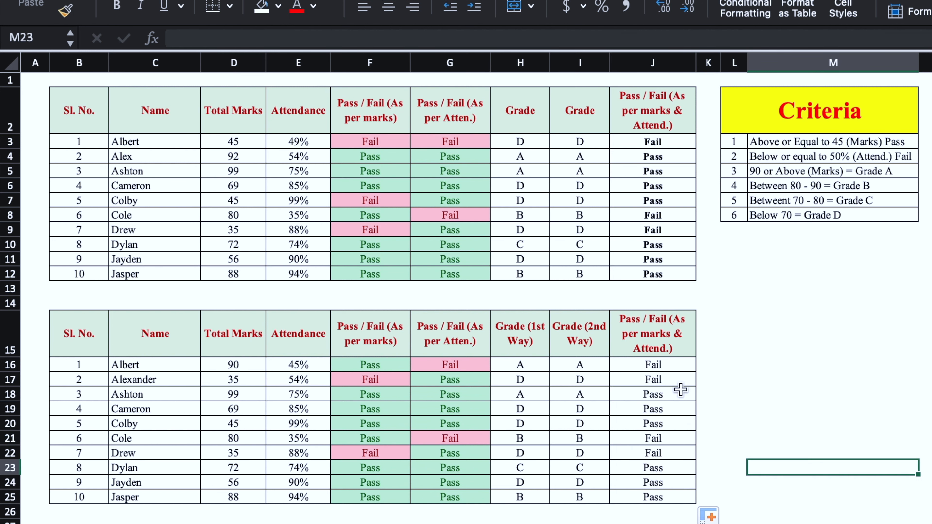
pyautogui.click(620, 379)
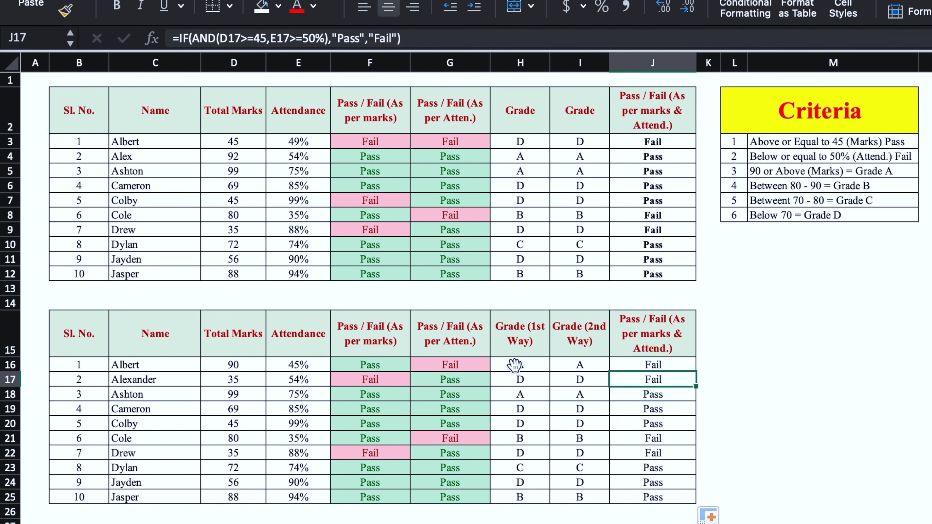
# - Copy G16 and paste only its formatting onto the combined pass/fail results in J16:J25
pyautogui.click(759, 363)
pyautogui.moveTo(664, 363); pyautogui.dragTo(657, 497)
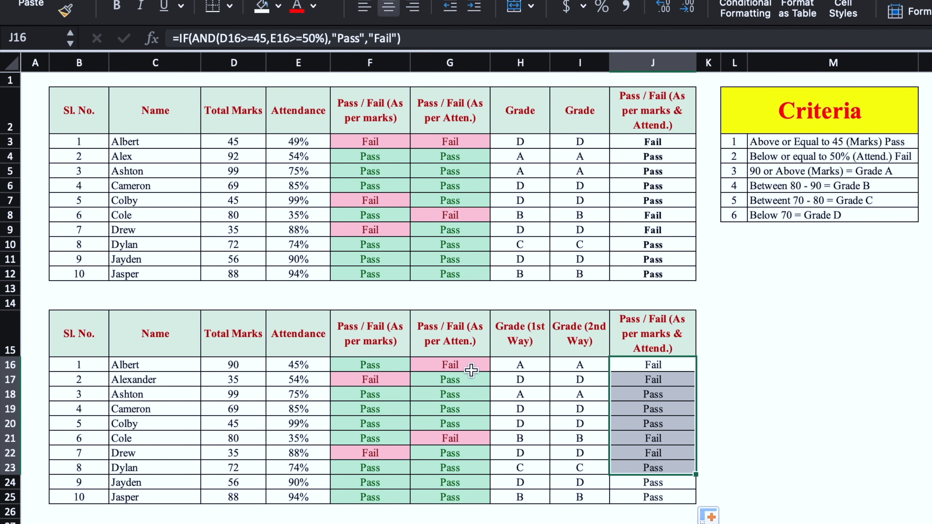
pyautogui.click(472, 369)
pyautogui.press('super+c')
pyautogui.moveTo(657, 365); pyautogui.dragTo(662, 498)
pyautogui.rightClick(682, 416)
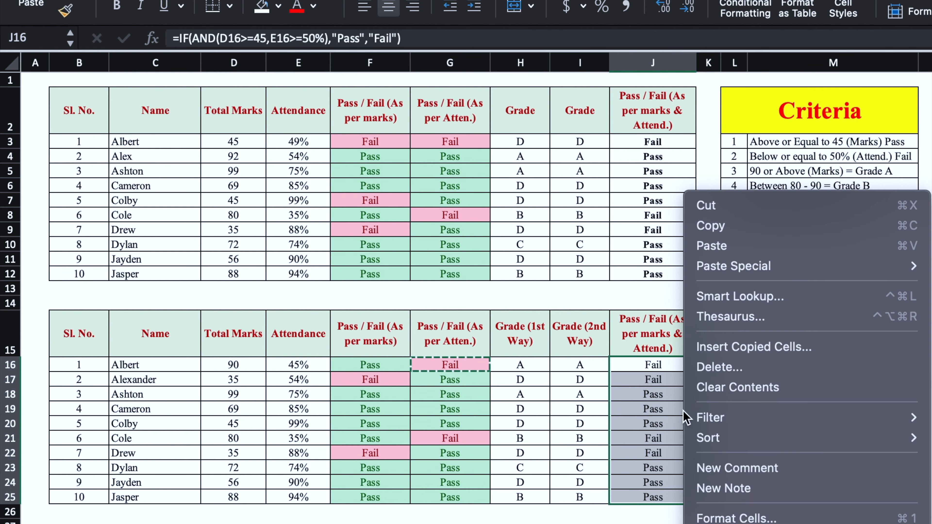
pyautogui.moveTo(771, 266)
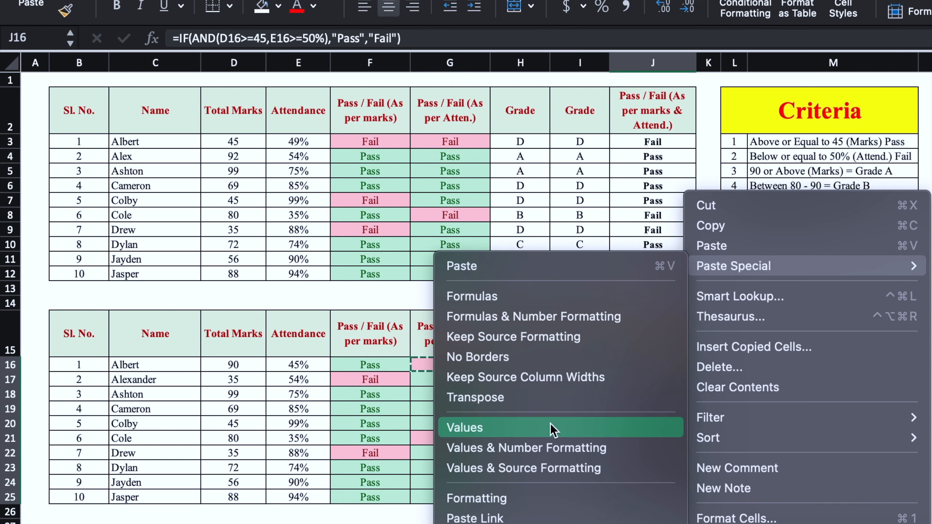
pyautogui.click(548, 499)
# - Begin an IF formula in scholarship cell K16 with an AND test whose first condition is D16>=90
pyautogui.click(771, 363)
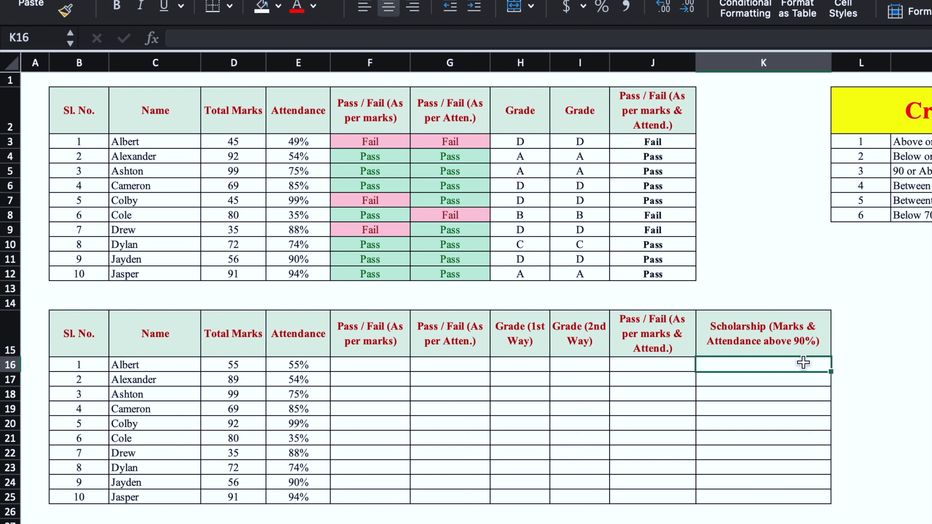
pyautogui.write('=')
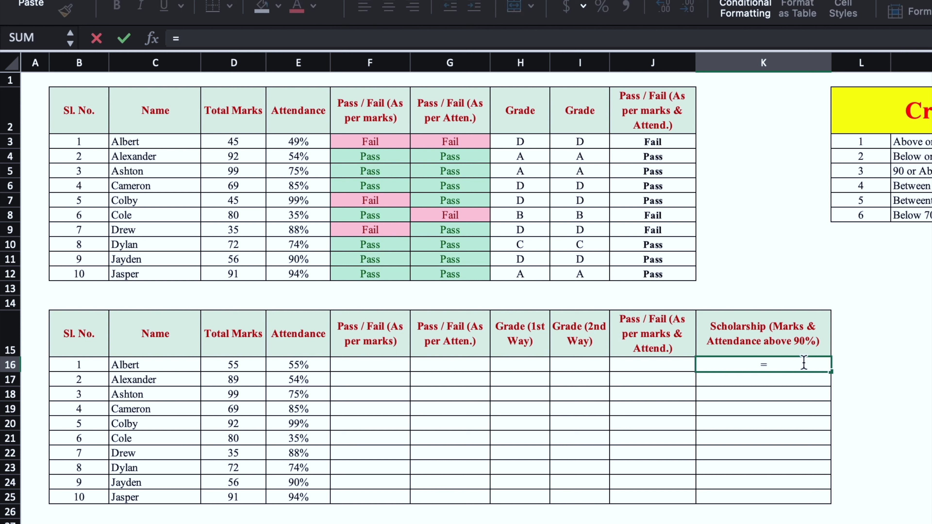
pyautogui.write('if(')
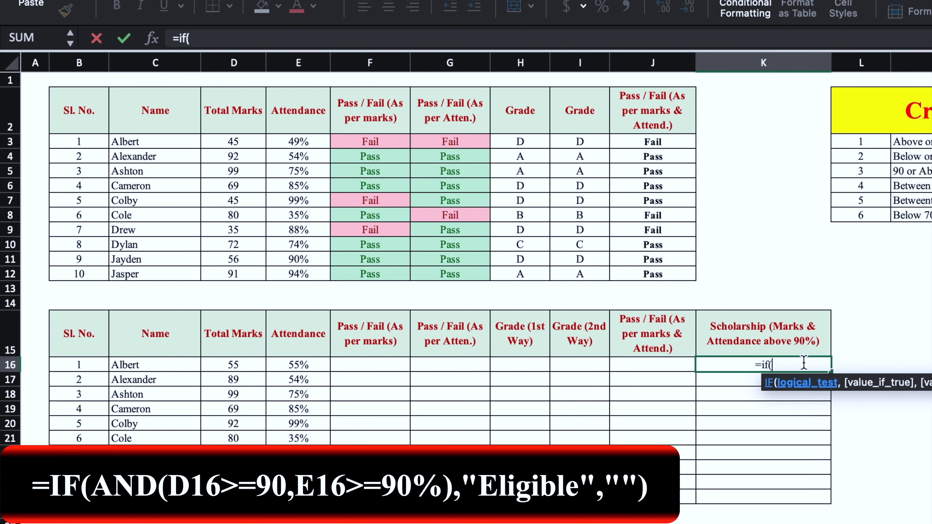
pyautogui.write('and(')
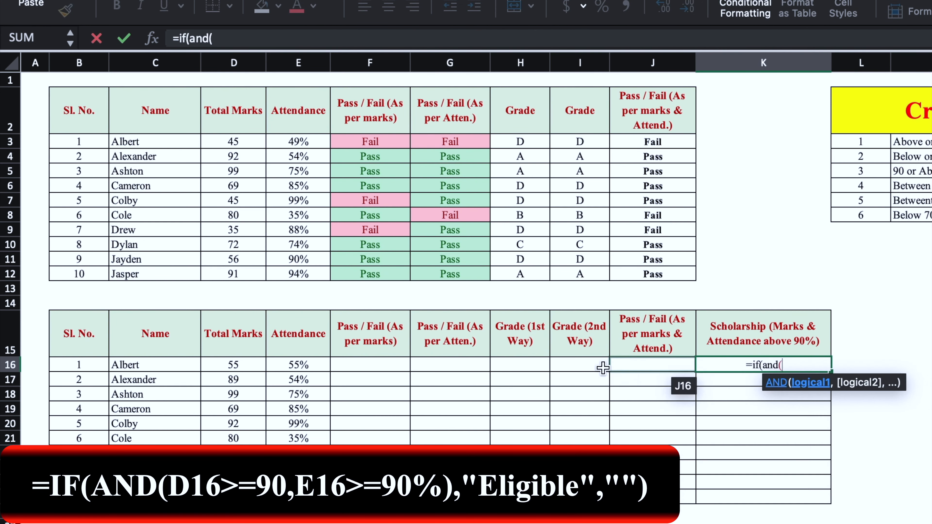
pyautogui.click(245, 366)
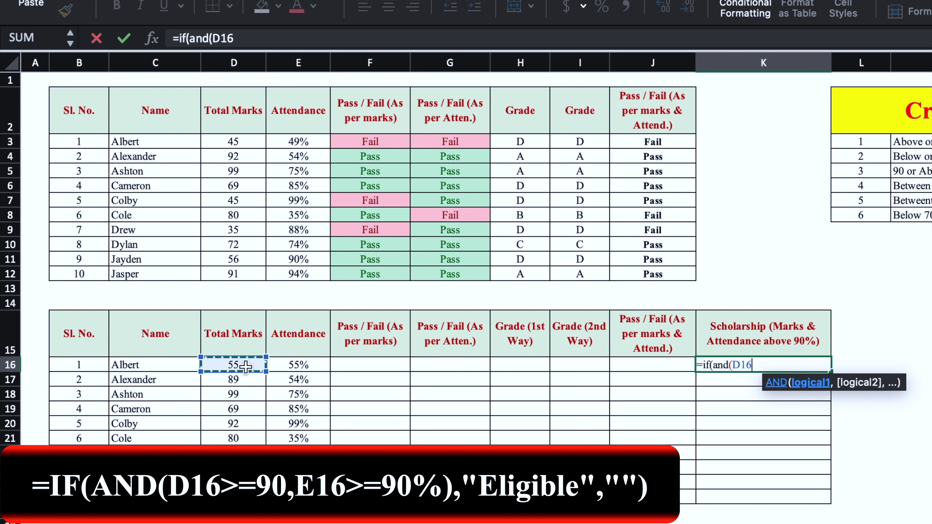
pyautogui.write('>=90,')
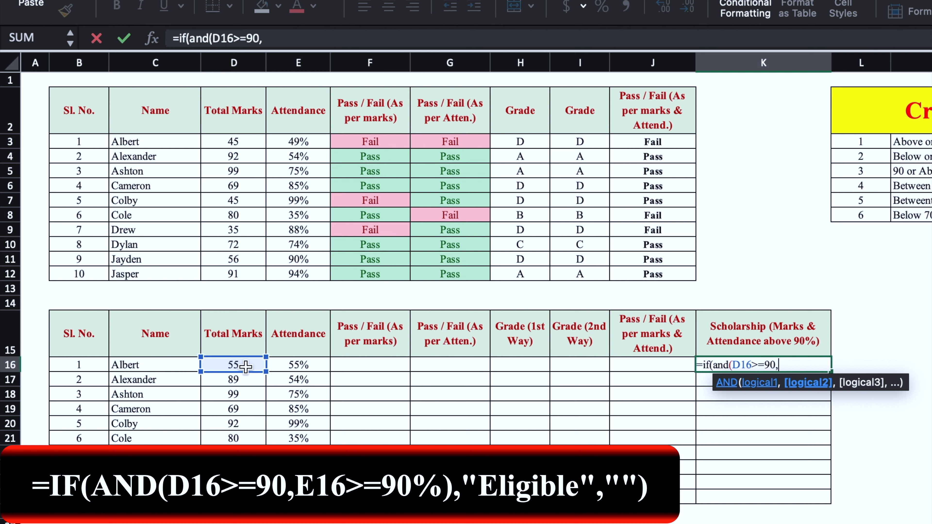
# - Complete the K16 formula with the condition E16>=90%, the result "Eligible" and an empty string otherwise
pyautogui.click(292, 365)
pyautogui.write('>=')
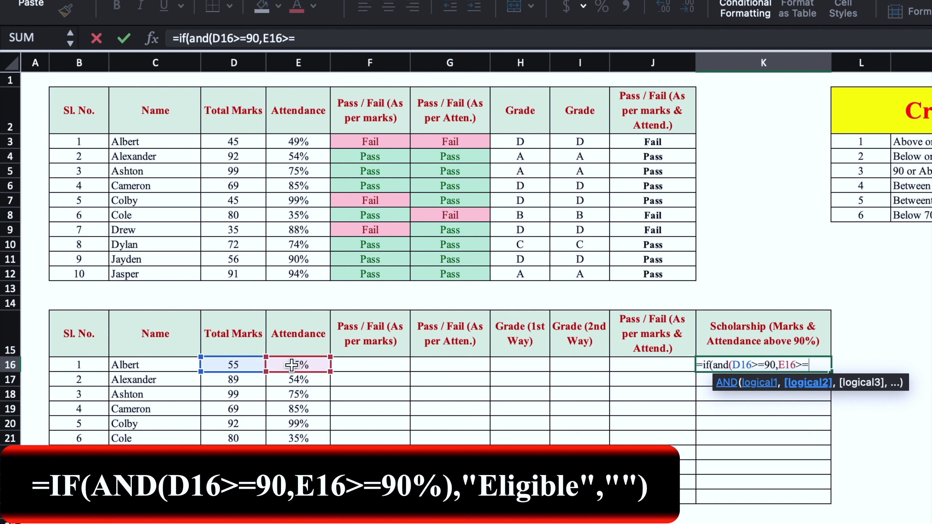
pyautogui.write('90%),')
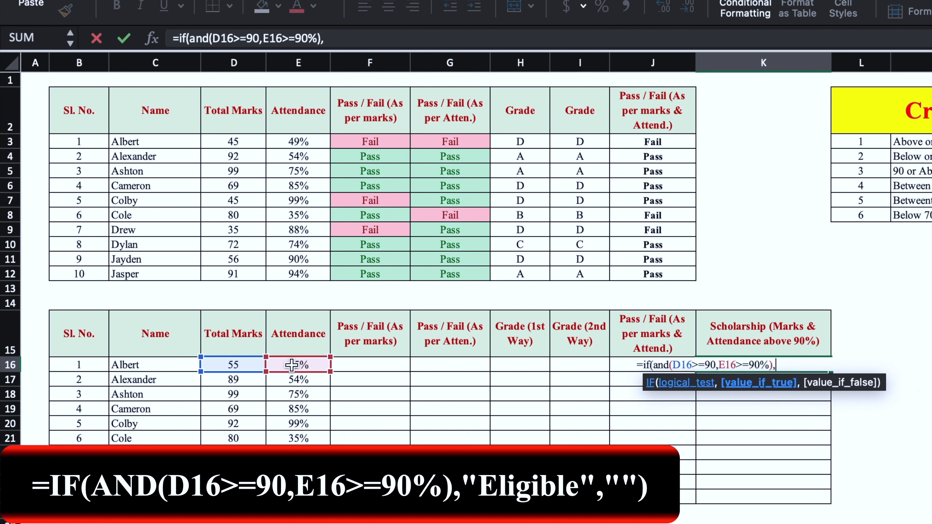
pyautogui.write('"Eligible",')
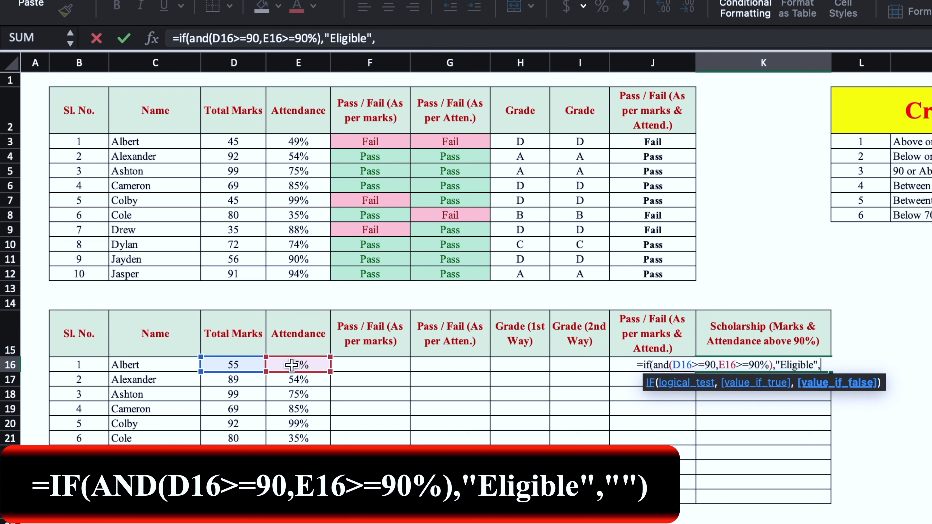
pyautogui.write('"")')
pyautogui.press('Return')
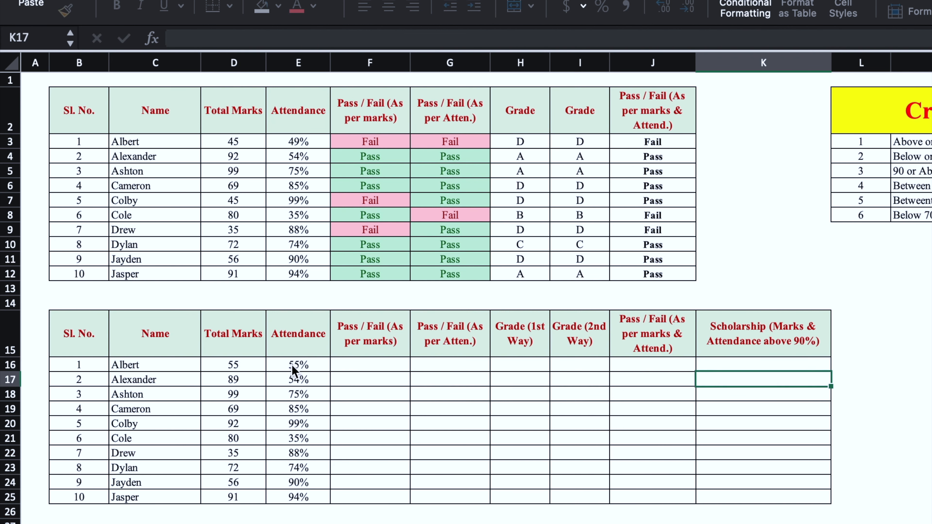
# - Fill the scholarship formula from K16 down to K25 and select rows 20 and 25 in turn to check them
pyautogui.click(828, 370)
pyautogui.moveTo(831, 375); pyautogui.dragTo(832, 503)
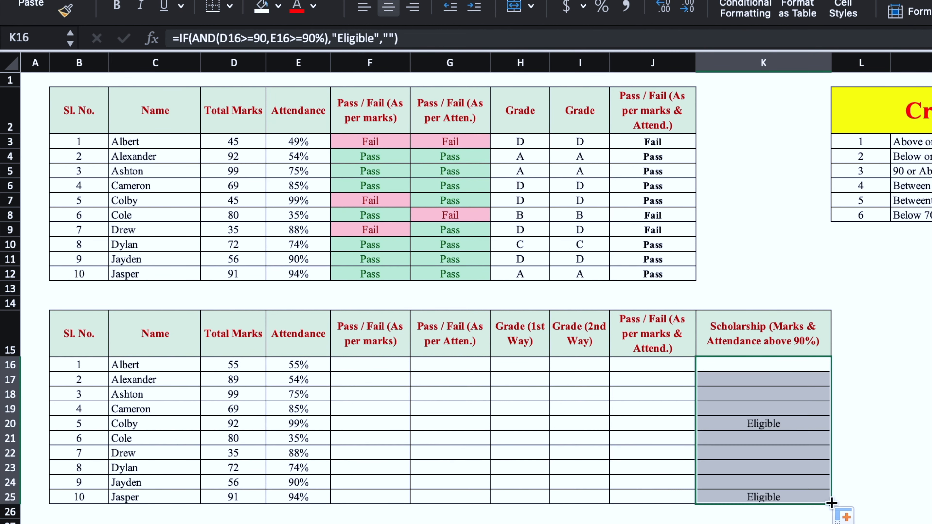
pyautogui.click(787, 423)
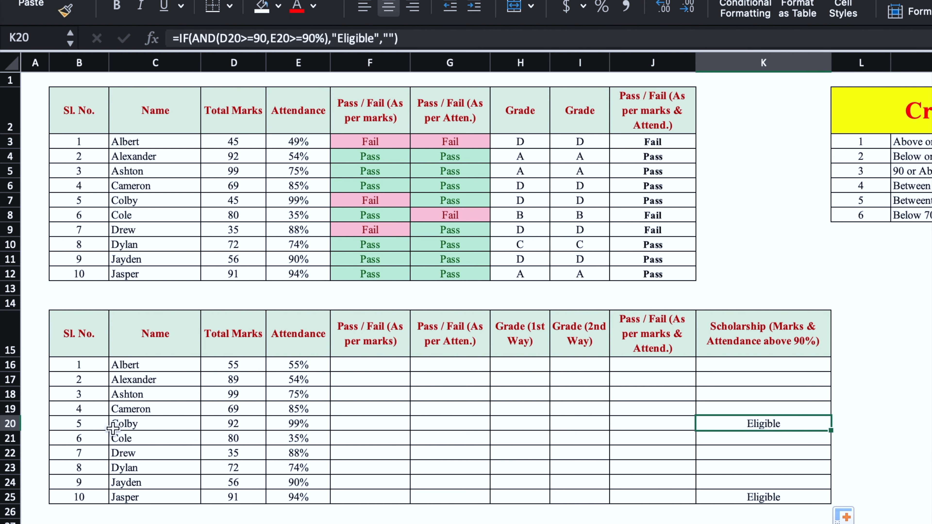
pyautogui.click(10, 424)
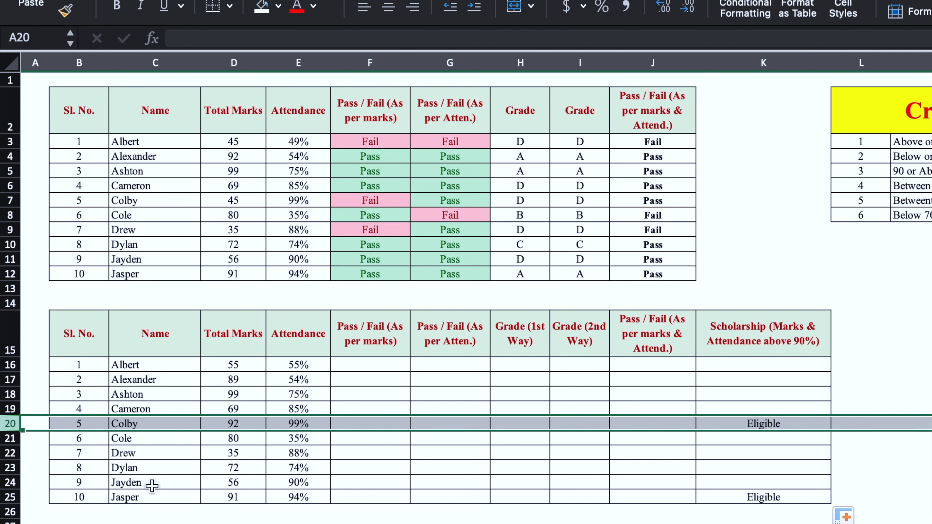
pyautogui.click(7, 497)
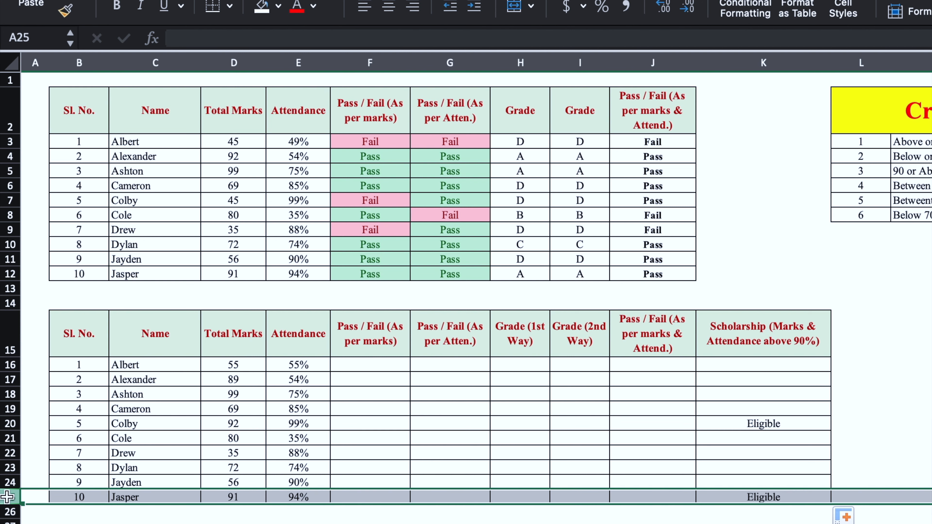